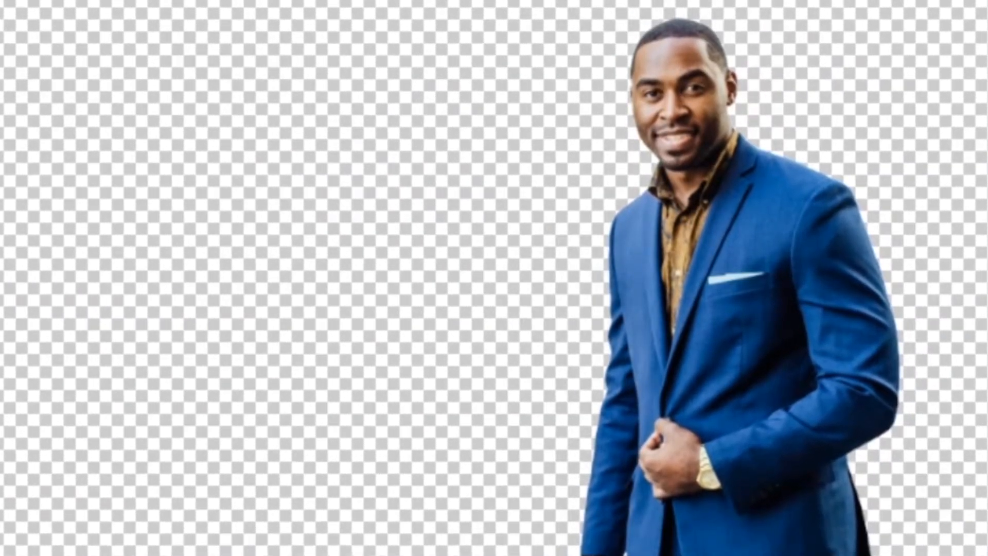
pyautogui.moveTo(742, 406); pyautogui.dragTo(410, 350)
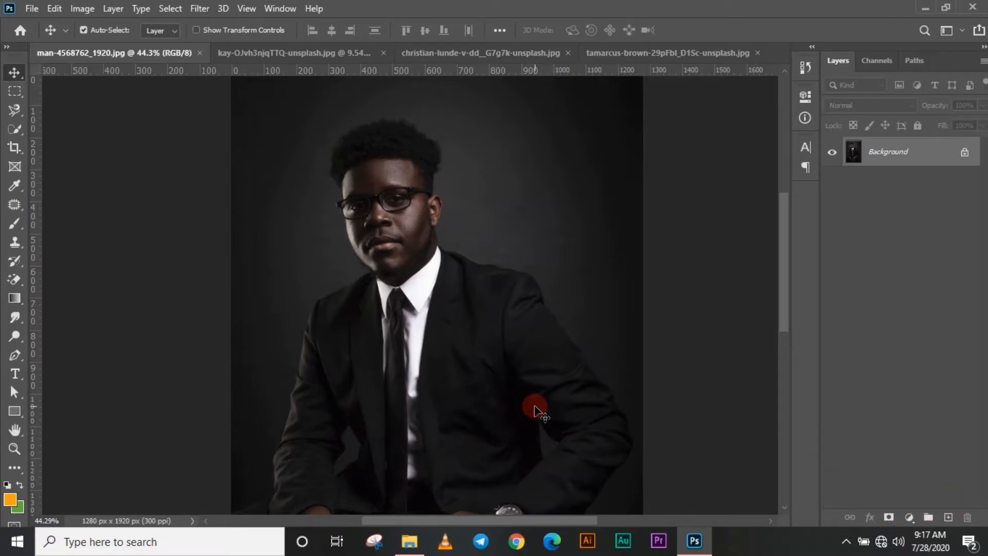
# In the street photo of the man in the blue suit, activate the Magnetic Lasso tool and unlock the Background layer
pyautogui.click(624, 55)
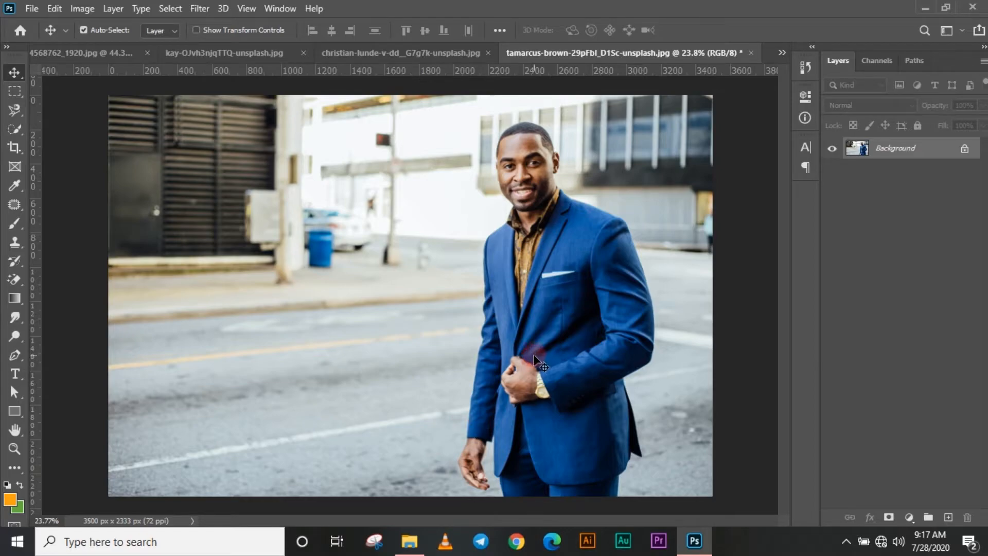
pyautogui.press('l')
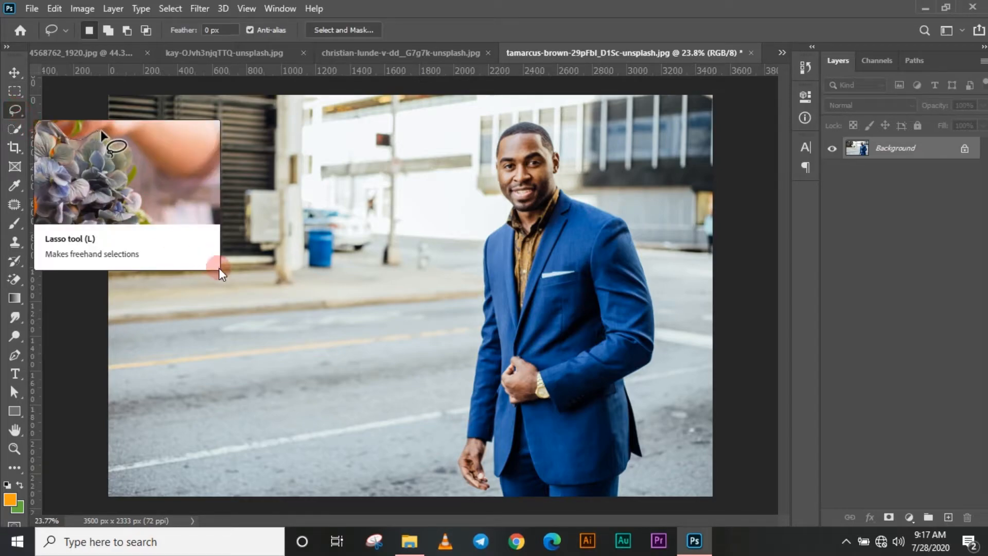
pyautogui.rightClick(16, 113)
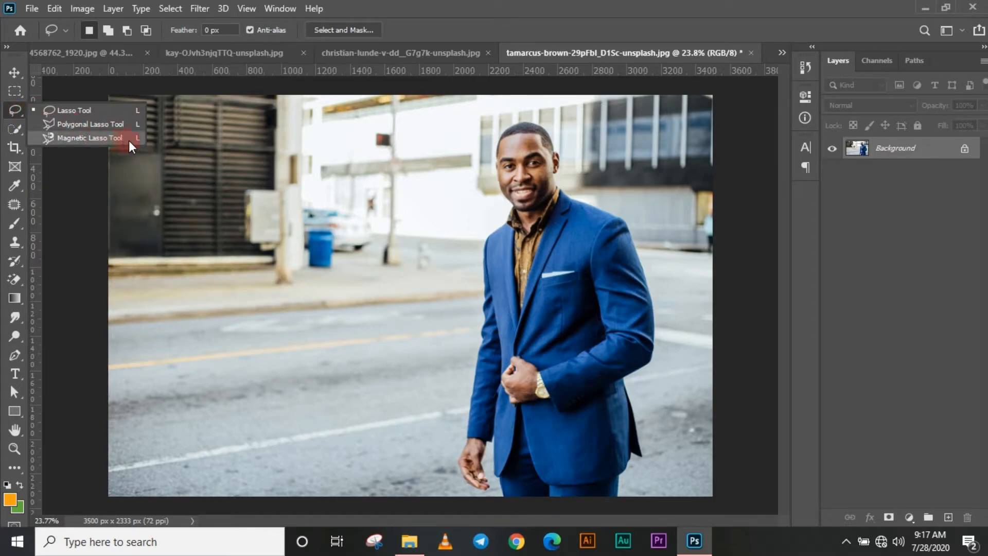
pyautogui.click(90, 137)
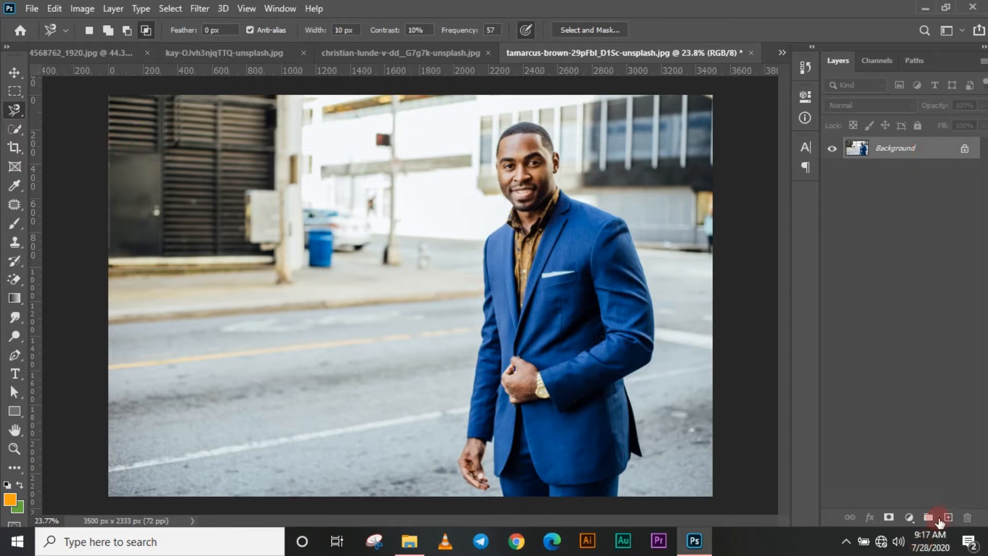
pyautogui.click(965, 151)
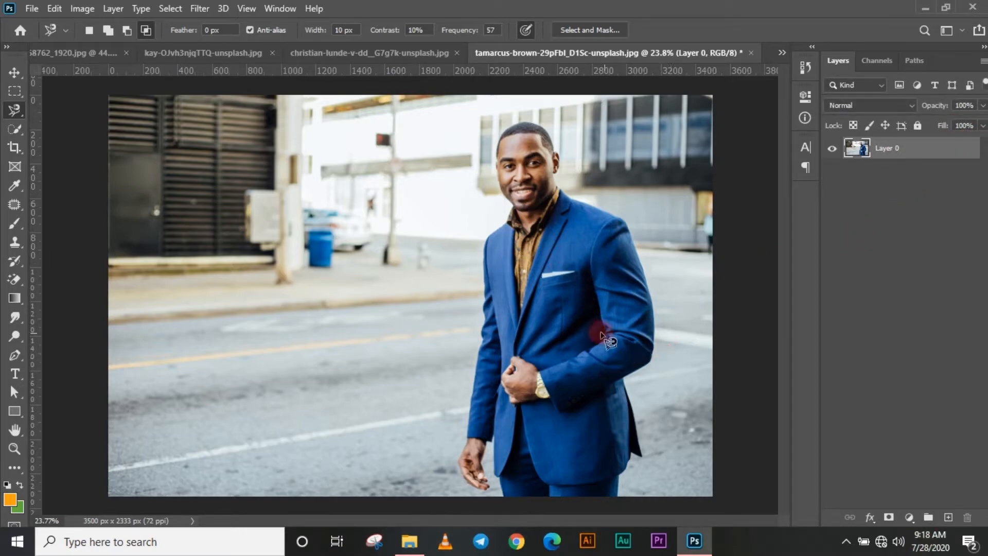
# Try the new, add, subtract and intersect selection modes of the Magnetic Lasso tool
pyautogui.scroll(1, 593, 329)
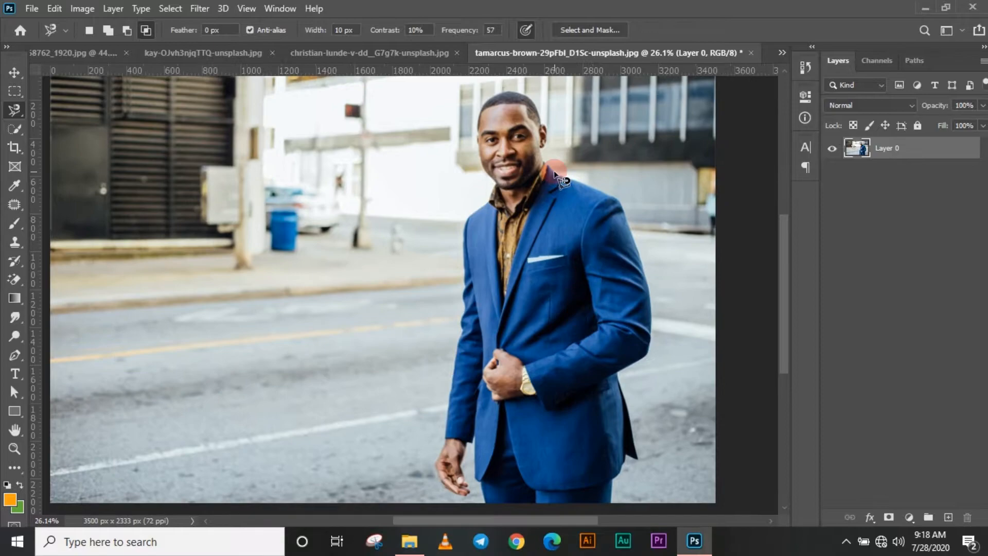
pyautogui.click(91, 35)
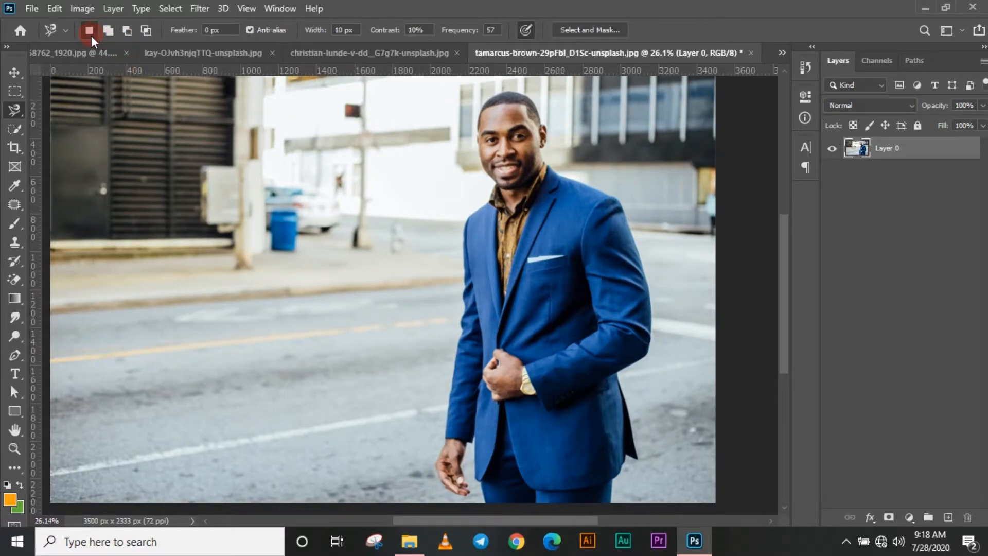
pyautogui.click(108, 31)
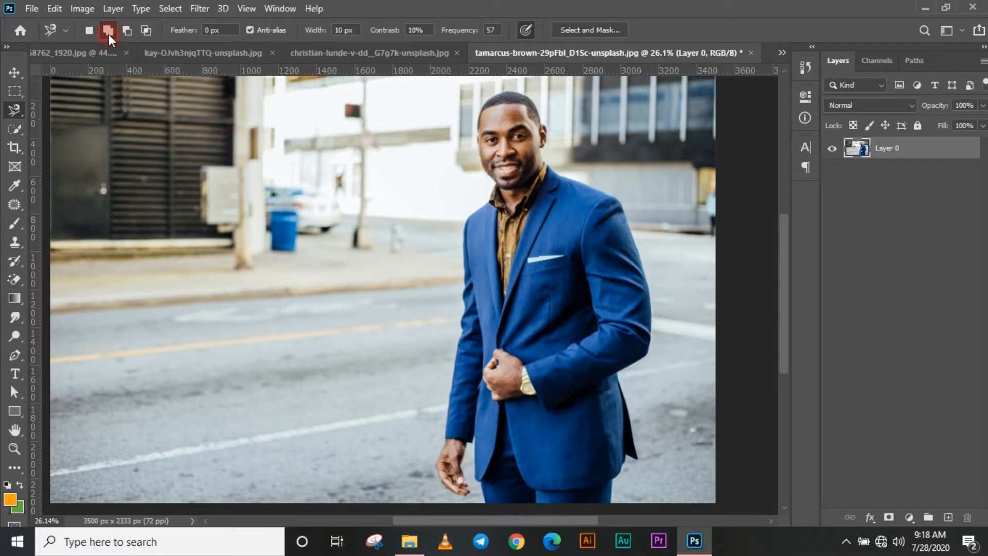
pyautogui.click(128, 32)
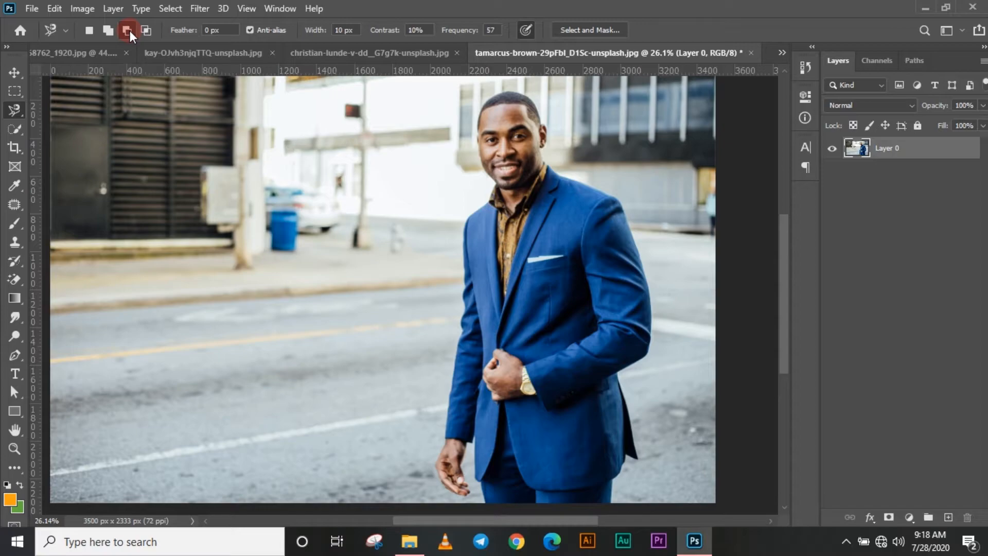
pyautogui.click(148, 32)
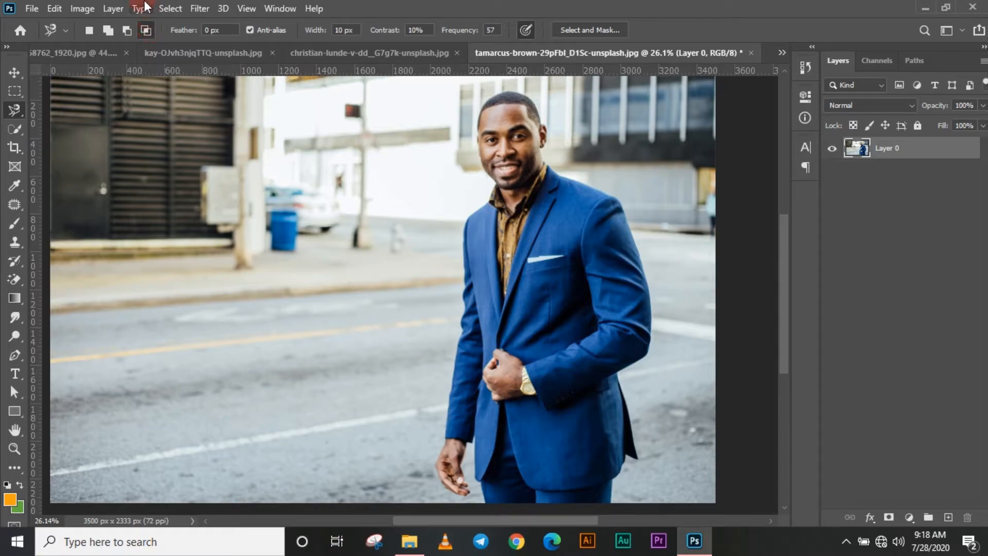
pyautogui.click(209, 29)
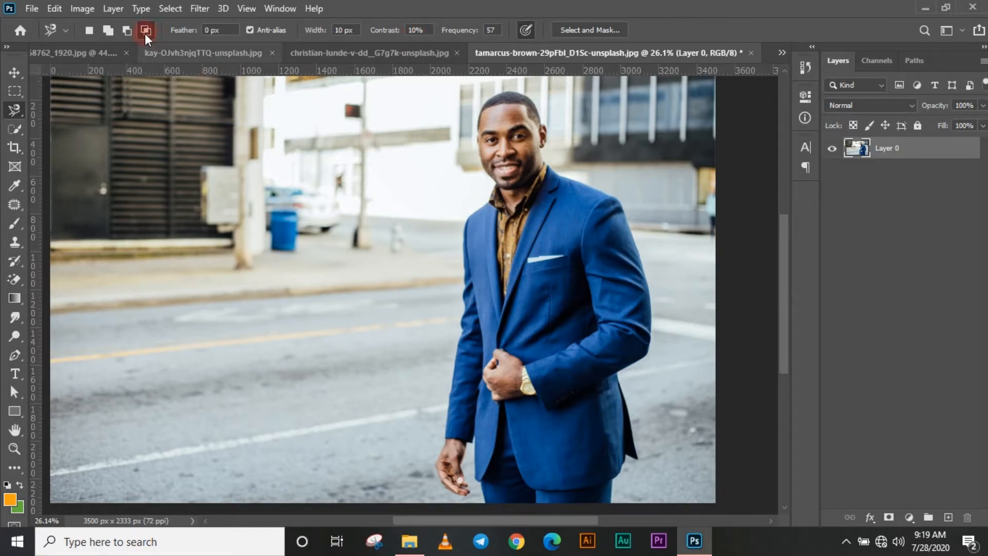
# In new selection mode, trace the man's whole outline from the shoulder around the jacket, trousers, hand, sleeve and head, and close the selection
pyautogui.click(88, 30)
pyautogui.click(520, 172)
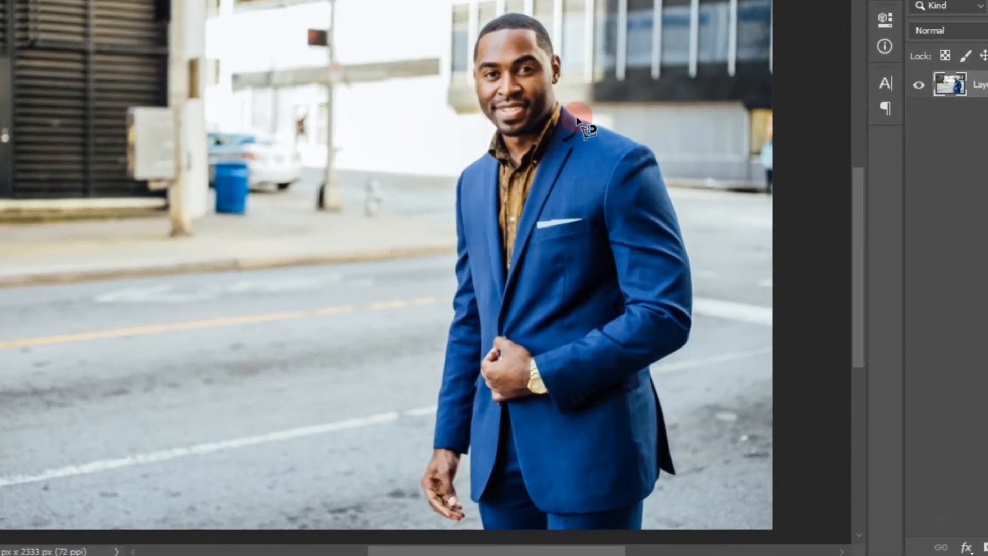
pyautogui.click(576, 118)
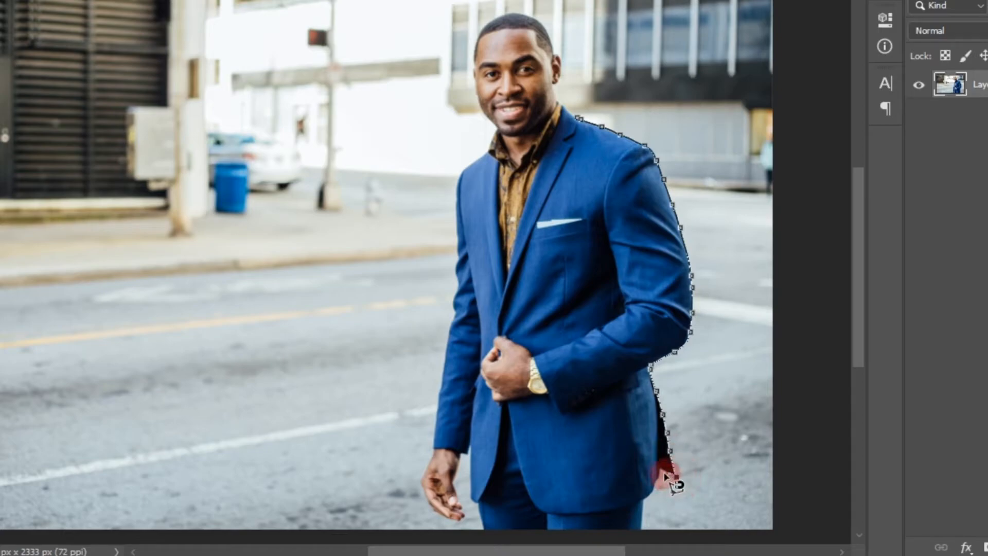
pyautogui.click(662, 471)
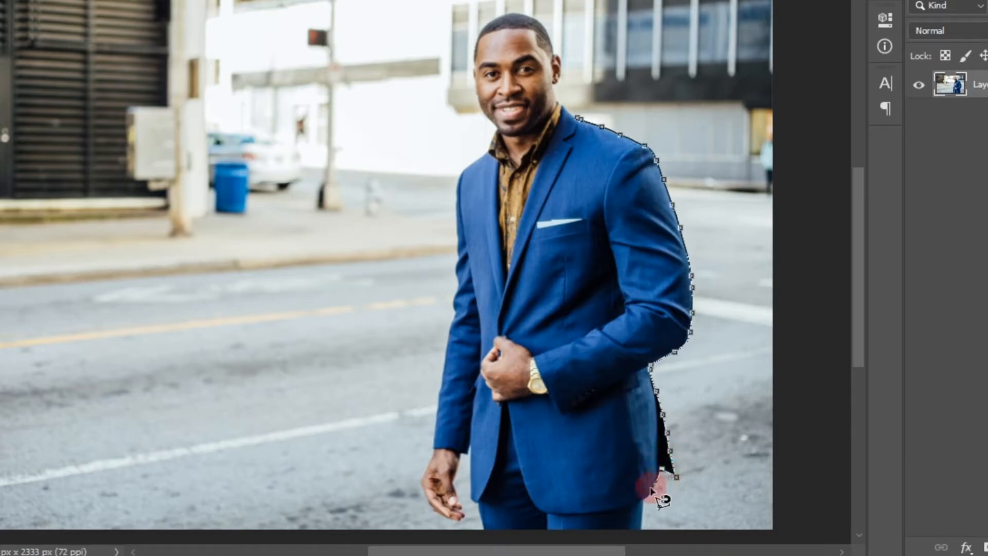
pyautogui.click(639, 531)
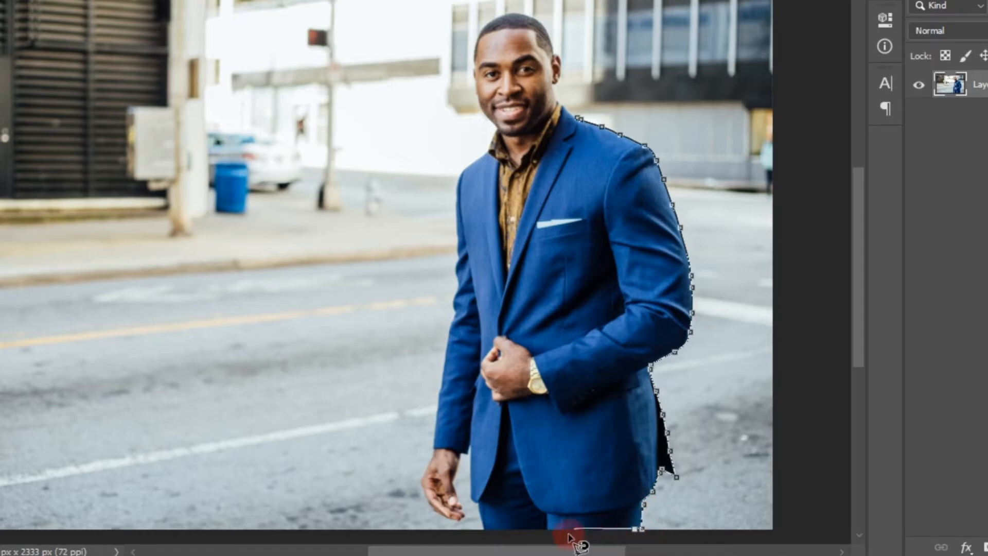
pyautogui.click(481, 530)
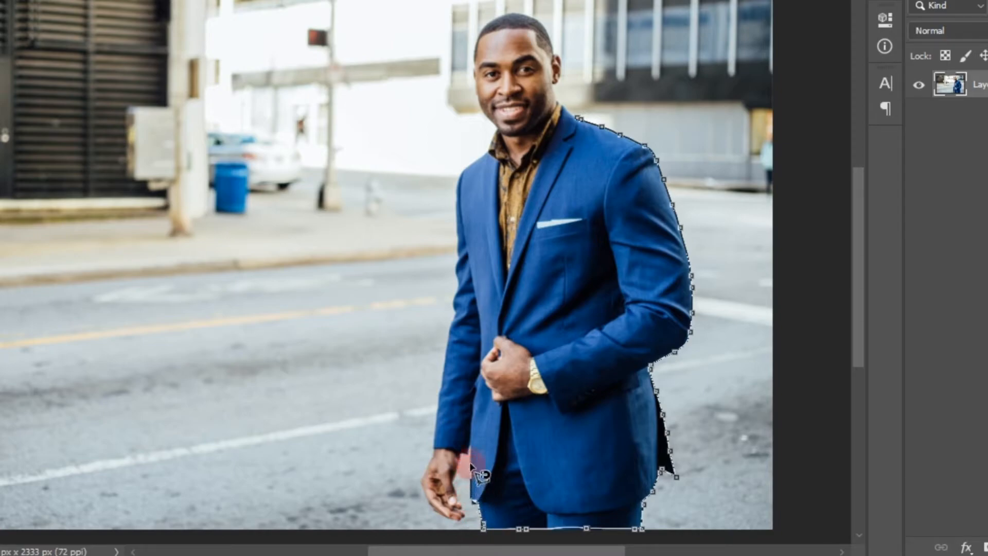
pyautogui.click(470, 446)
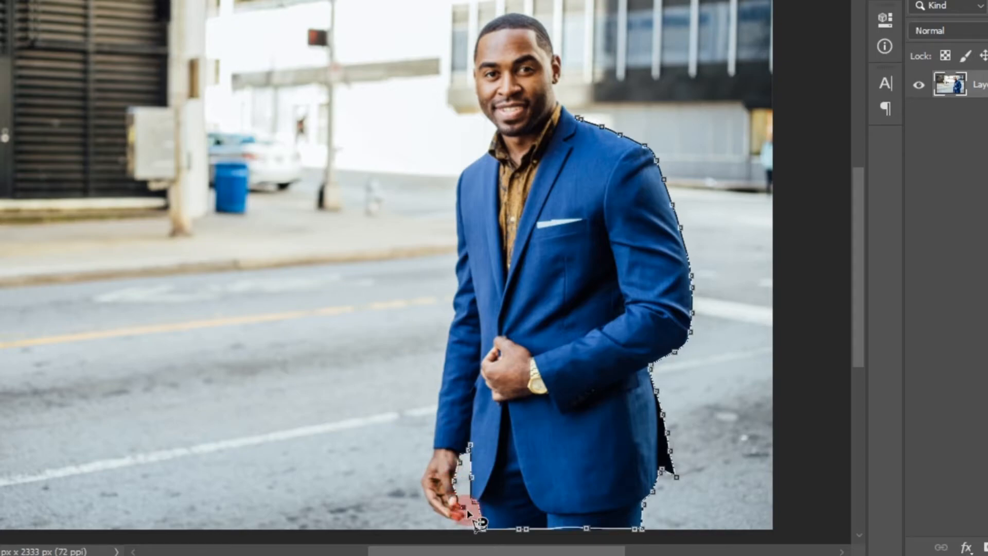
pyautogui.click(464, 512)
pyautogui.click(460, 520)
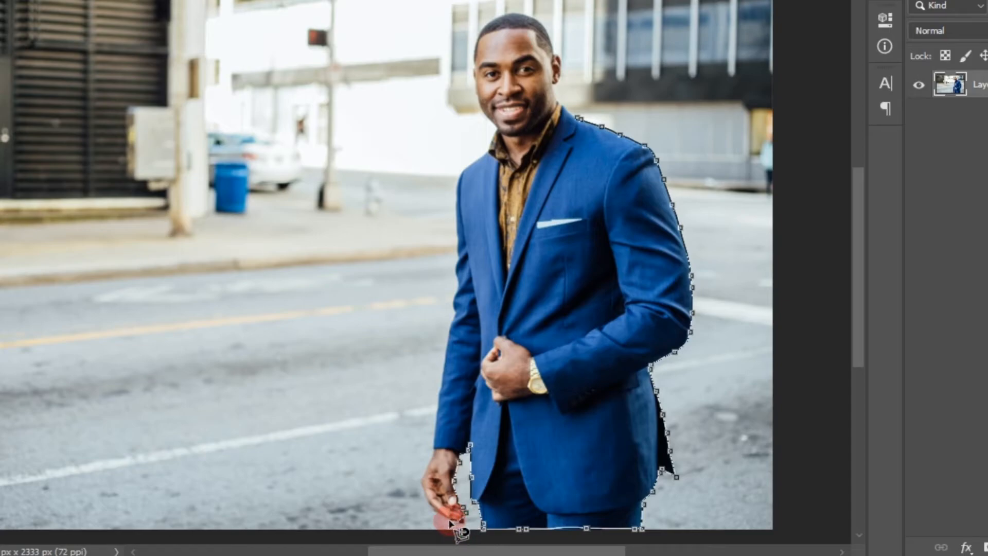
pyautogui.click(449, 520)
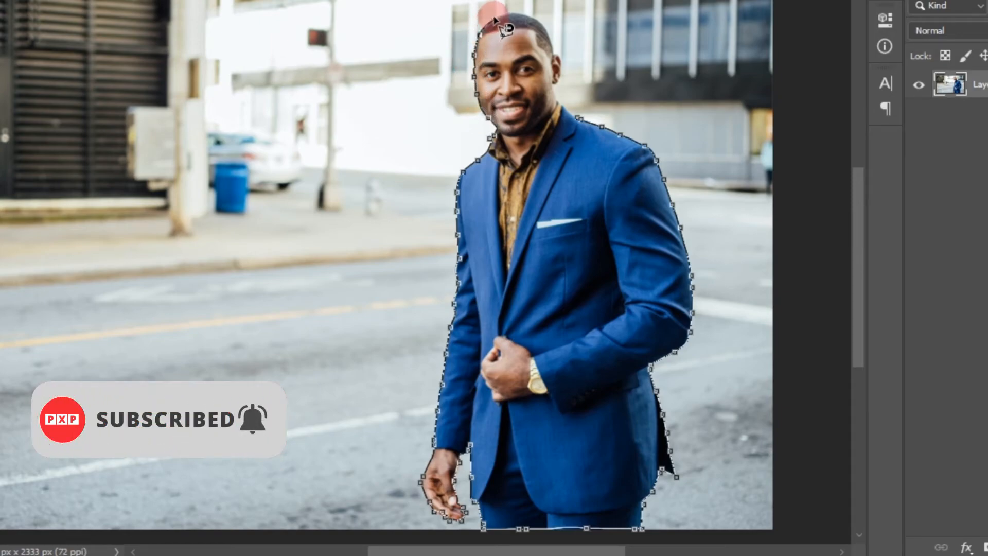
pyautogui.moveTo(534, 19); pyautogui.dragTo(567, 65)
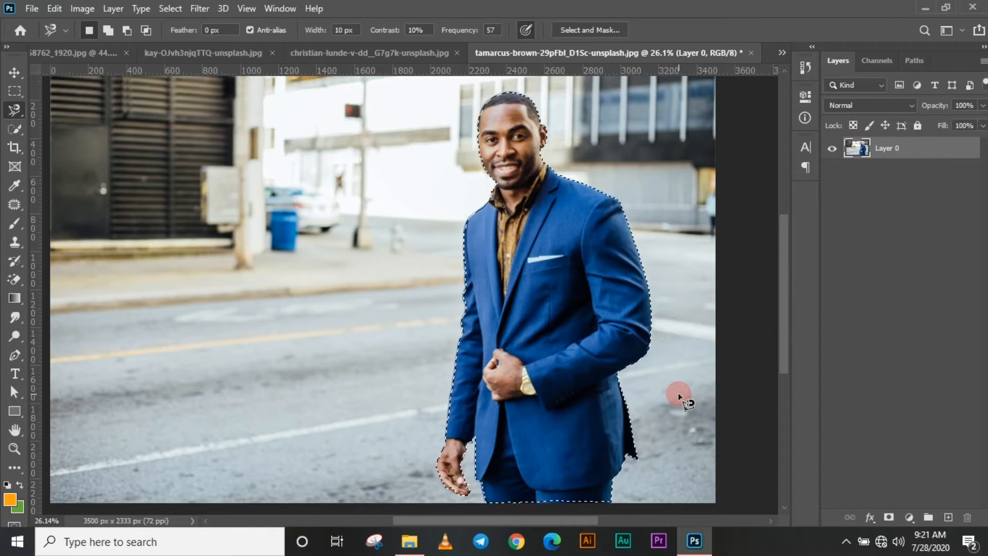
# Try masking out the background with a layer mask from the selection and moving the cutout, and undo both changes
pyautogui.scroll(-2, 499, 328)
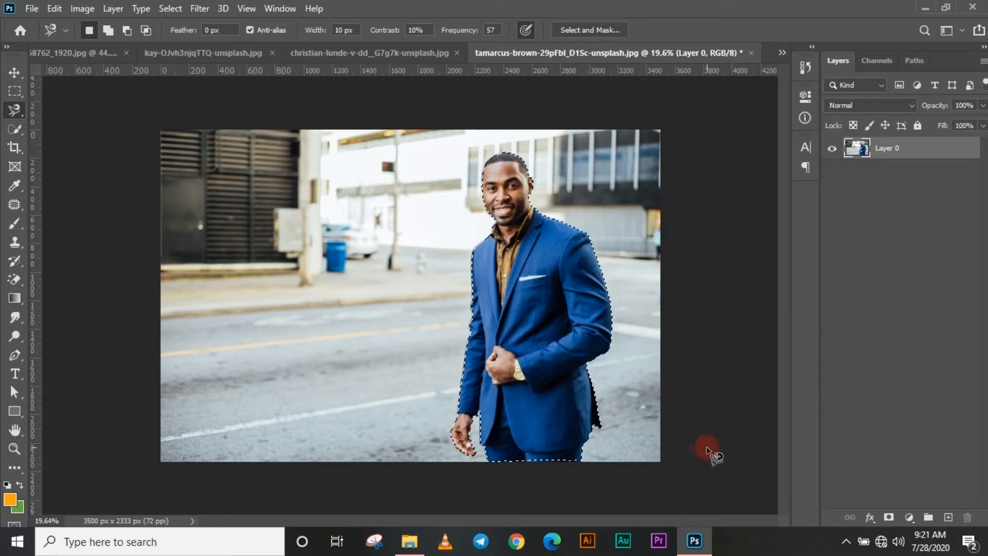
pyautogui.click(889, 519)
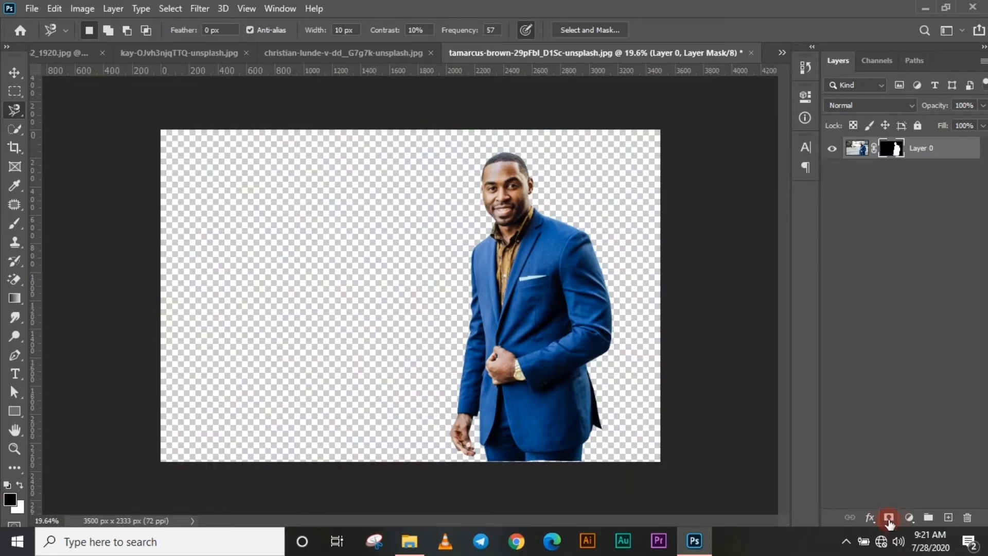
pyautogui.press('v')
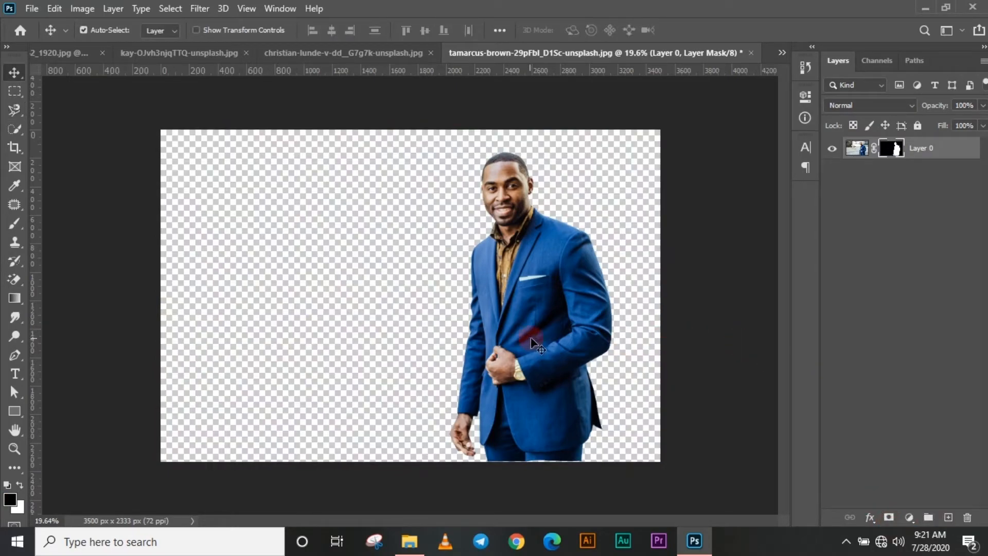
pyautogui.moveTo(530, 336); pyautogui.dragTo(558, 339)
pyautogui.hotkey('ctrl', 'z')
pyautogui.hotkey('ctrl', 'z')
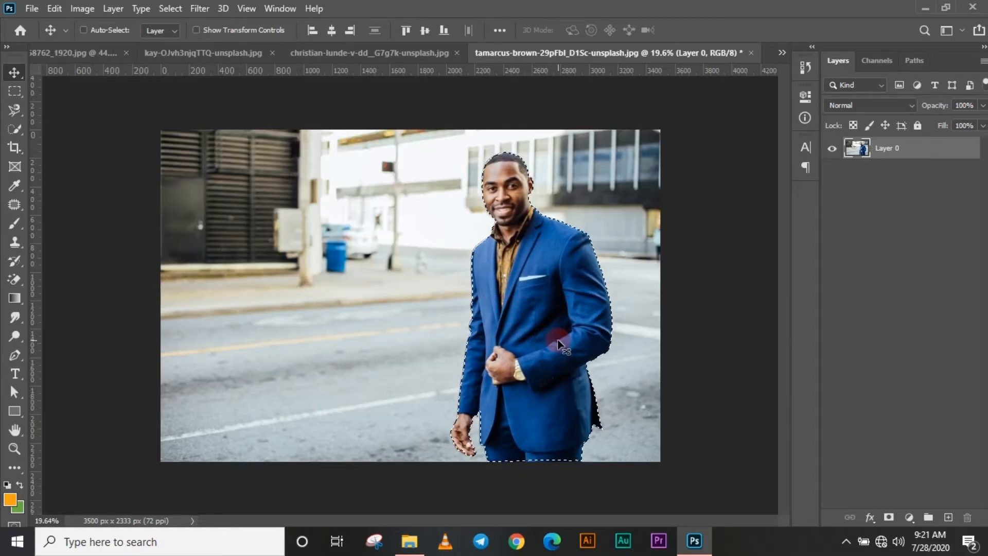
# Try the layer mask on the selected man once more and reposition the cutout
pyautogui.press('l')
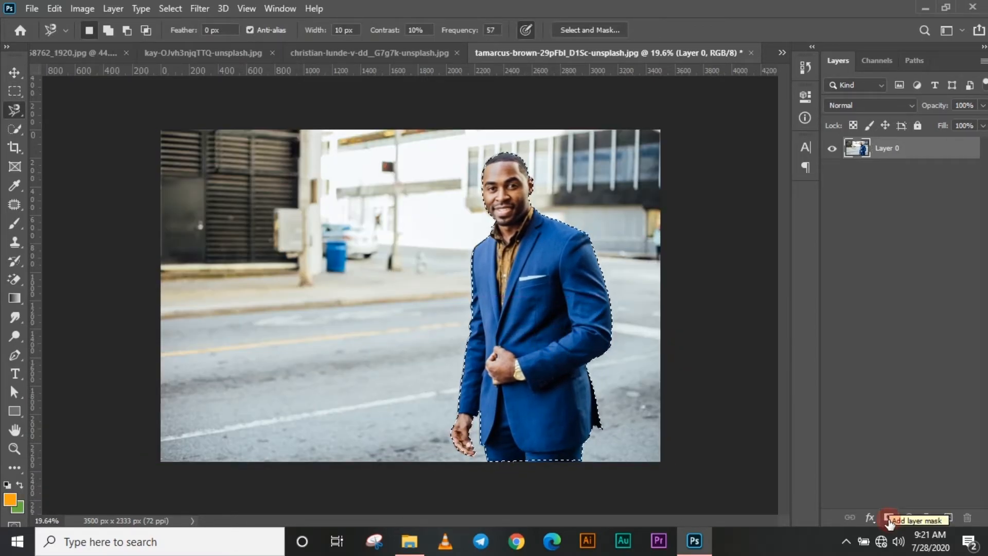
pyautogui.click(889, 518)
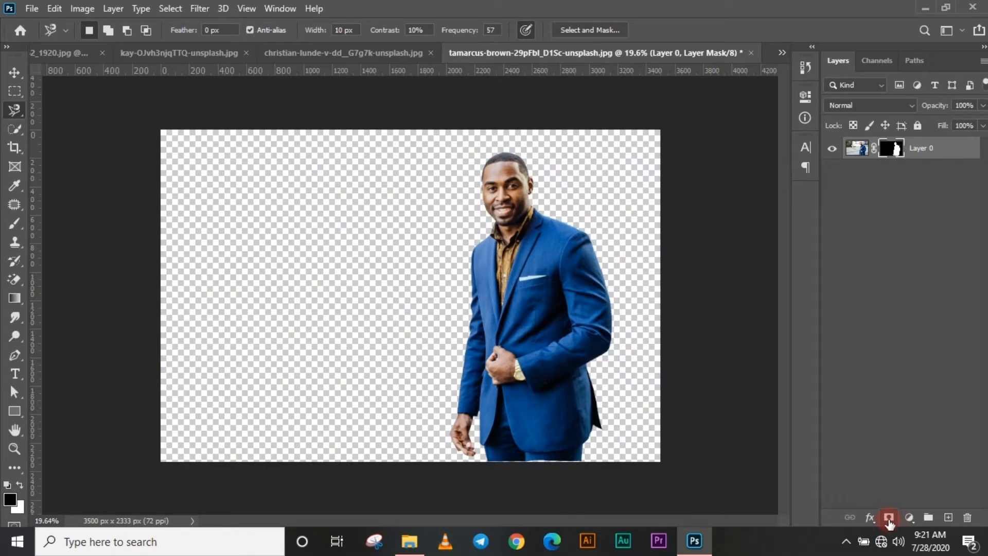
pyautogui.press('v')
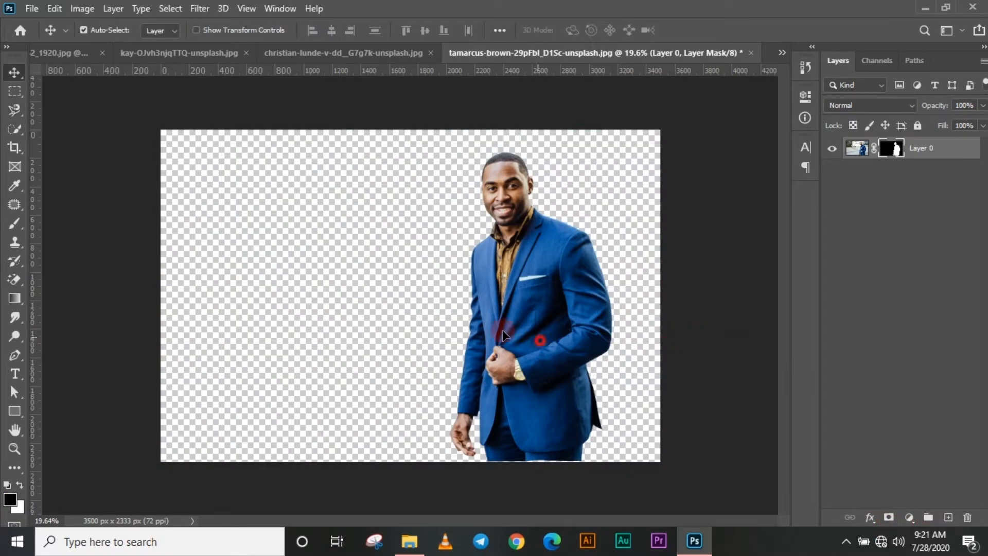
pyautogui.moveTo(502, 331); pyautogui.dragTo(557, 344)
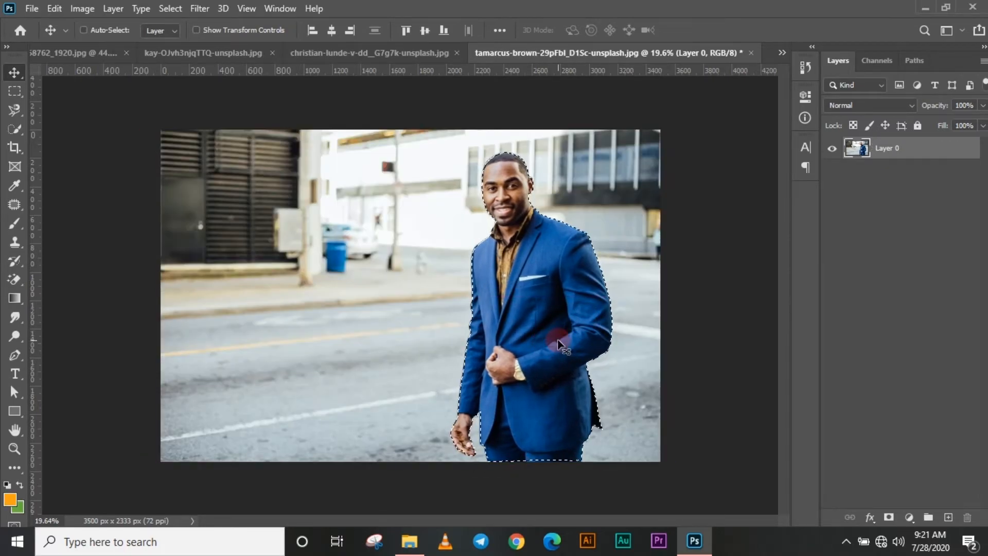
# Add a layer mask from the man's selection, and disable and re-enable it to compare with the original background
pyautogui.click(891, 518)
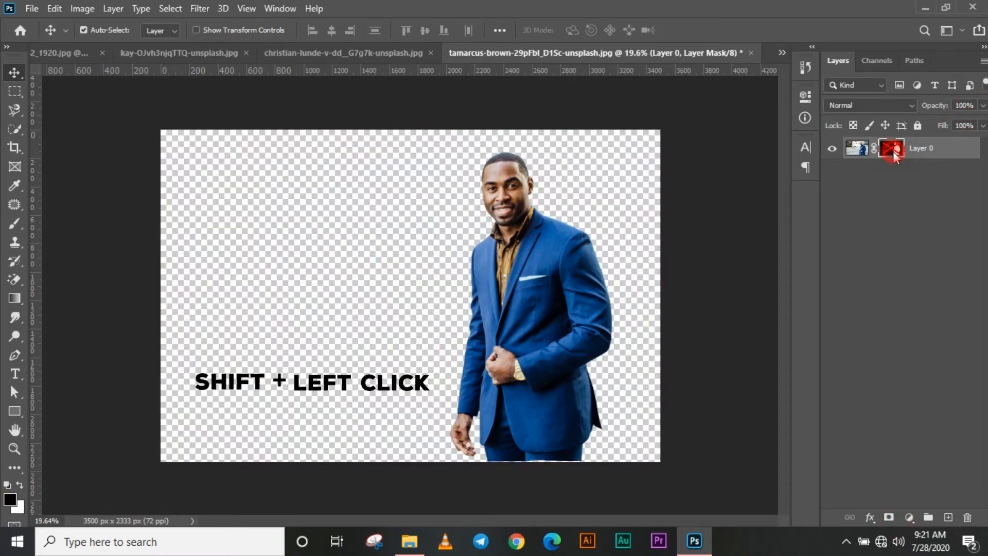
pyautogui.keyDown('shift'); pyautogui.click(893, 149); pyautogui.keyUp('shift')
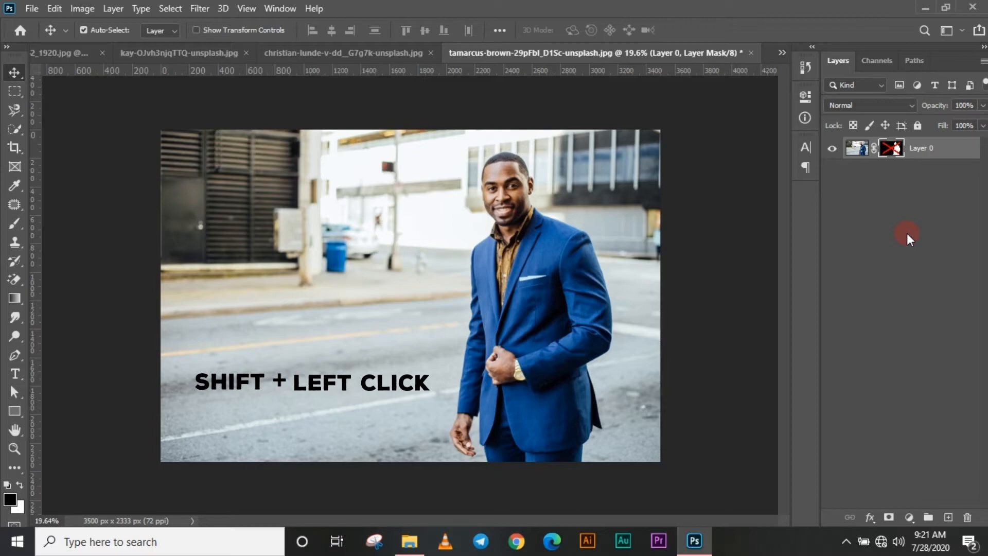
pyautogui.keyDown('shift'); pyautogui.click(893, 151); pyautogui.keyUp('shift')
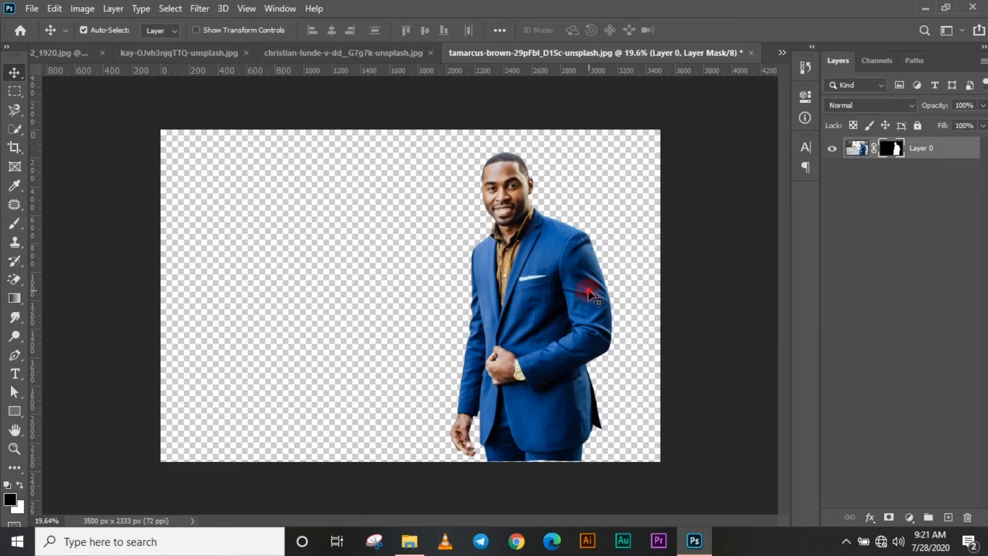
# Move the masked man to the middle of the canvas and inspect the cutout edge around his hair
pyautogui.moveTo(591, 293); pyautogui.dragTo(473, 295)
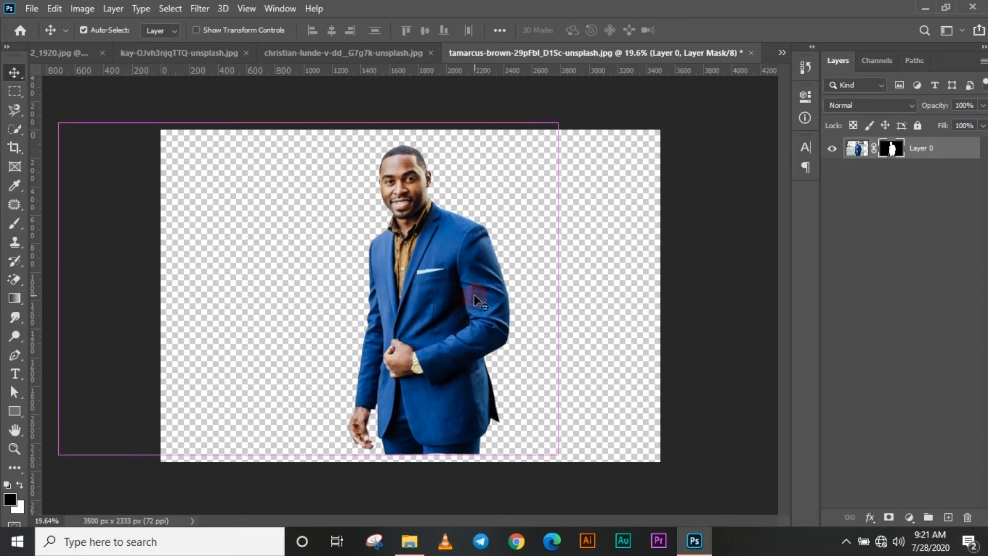
pyautogui.scroll(5, 422, 178)
pyautogui.scroll(4, 428, 211)
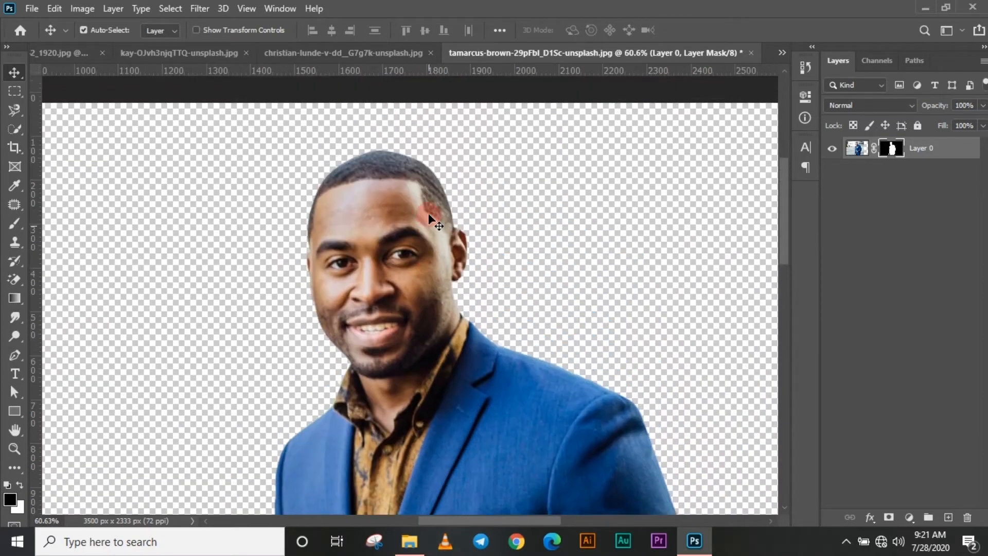
pyautogui.scroll(1, 426, 226)
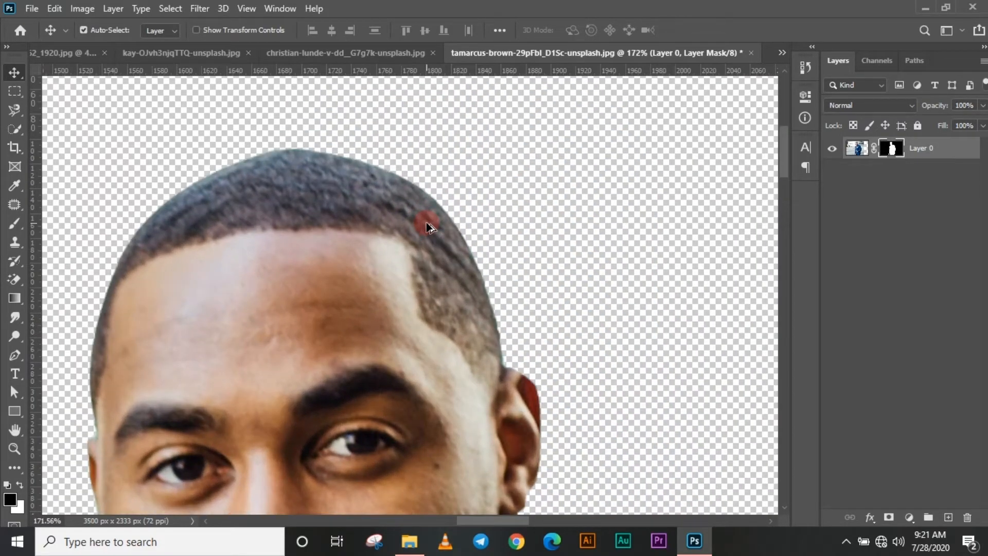
# Inspect the whole blue-suit cutout against the transparent canvas and move the masked man farther right
pyautogui.scroll(-5, 426, 227)
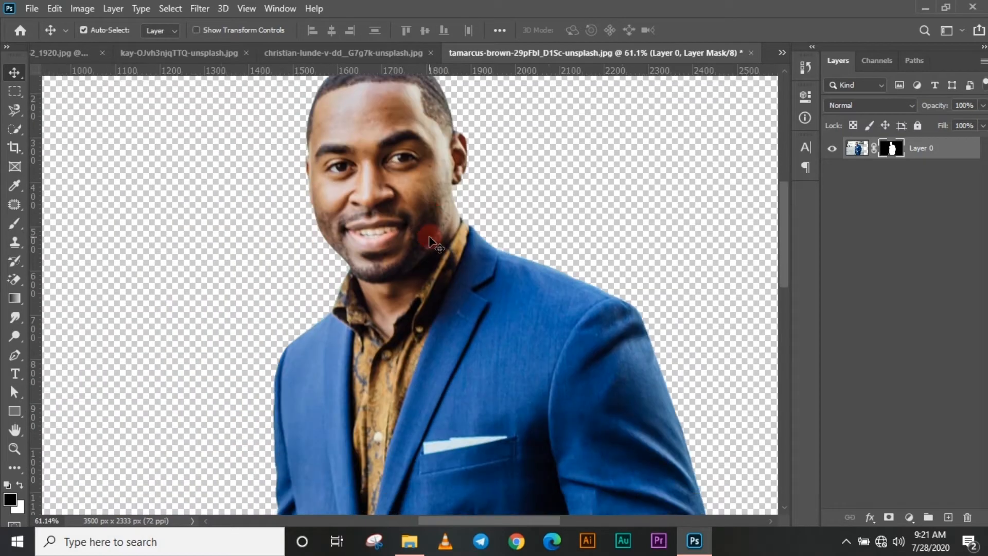
pyautogui.scroll(-5, 429, 240)
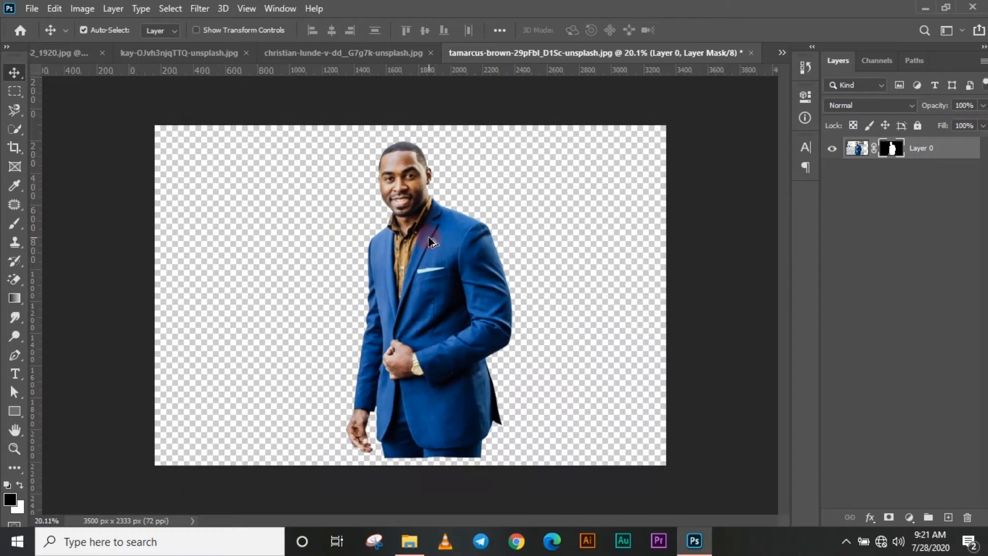
pyautogui.scroll(-1, 429, 241)
pyautogui.scroll(2, 429, 240)
pyautogui.scroll(-1, 429, 240)
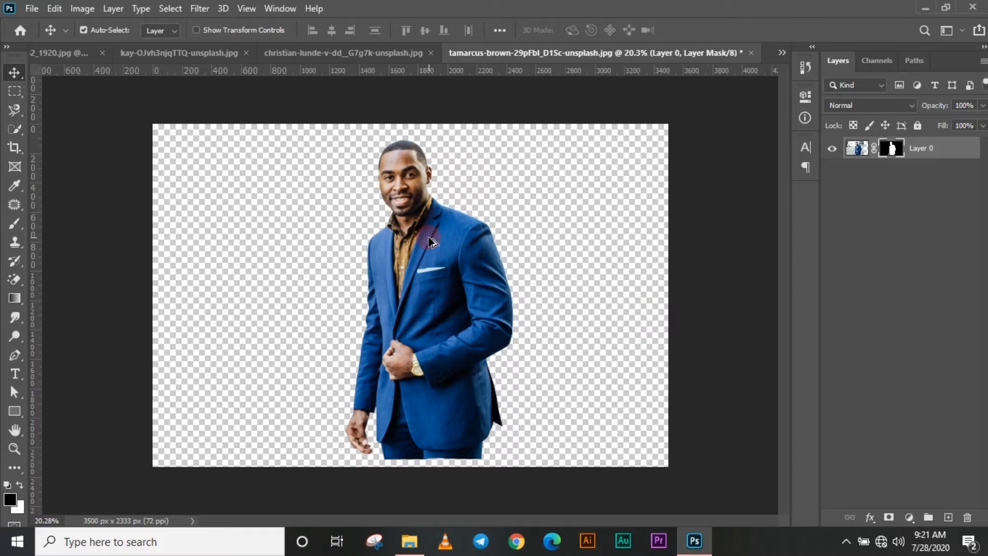
pyautogui.scroll(3, 535, 258)
pyautogui.scroll(-4, 535, 260)
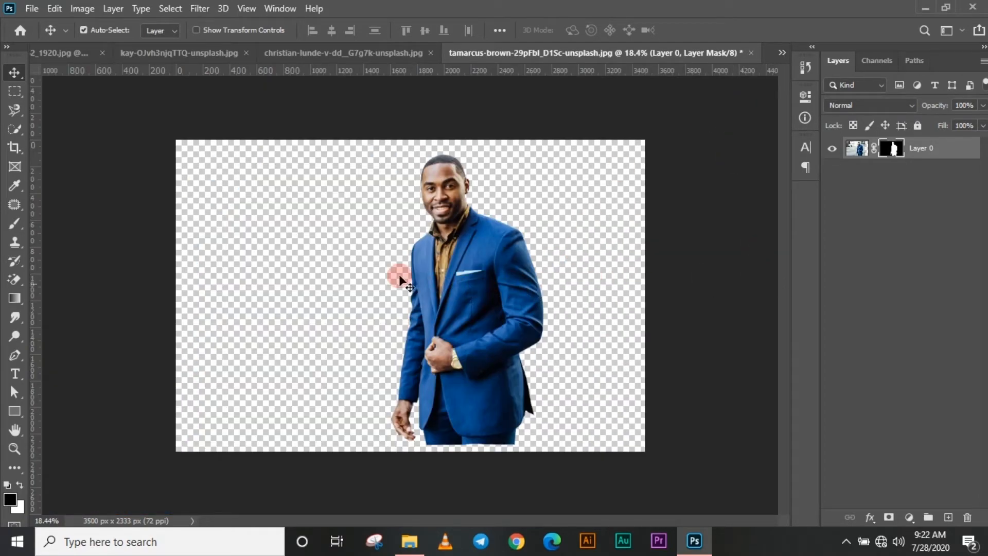
pyautogui.scroll(2, 406, 240)
pyautogui.scroll(-1, 426, 251)
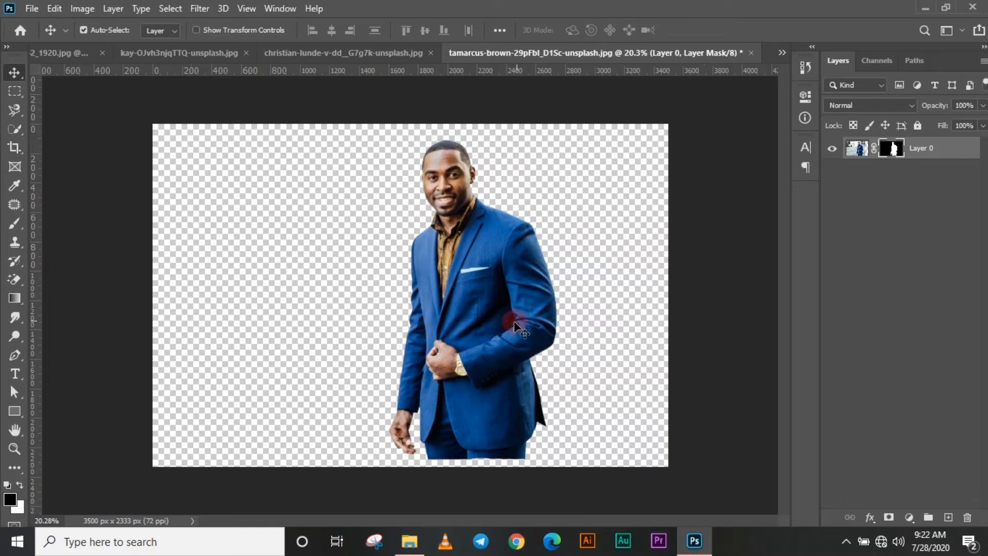
pyautogui.moveTo(512, 317)
pyautogui.mouseDown()
pyautogui.moveTo(518, 309)
pyautogui.moveTo(523, 318)
pyautogui.mouseUp()
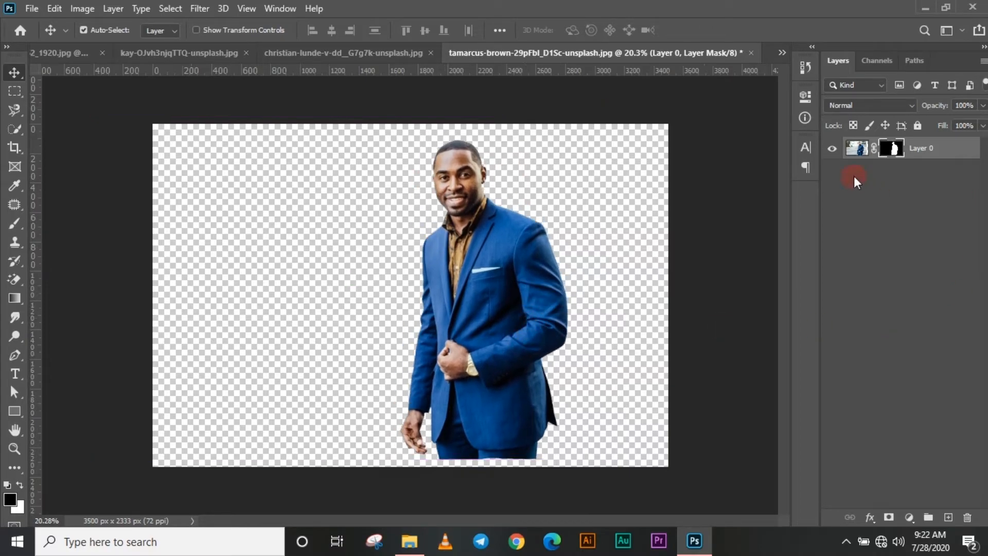
# Duplicate the masked layer, leaving only the copy visible, and convert the copy to a Smart Object
pyautogui.click(856, 150)
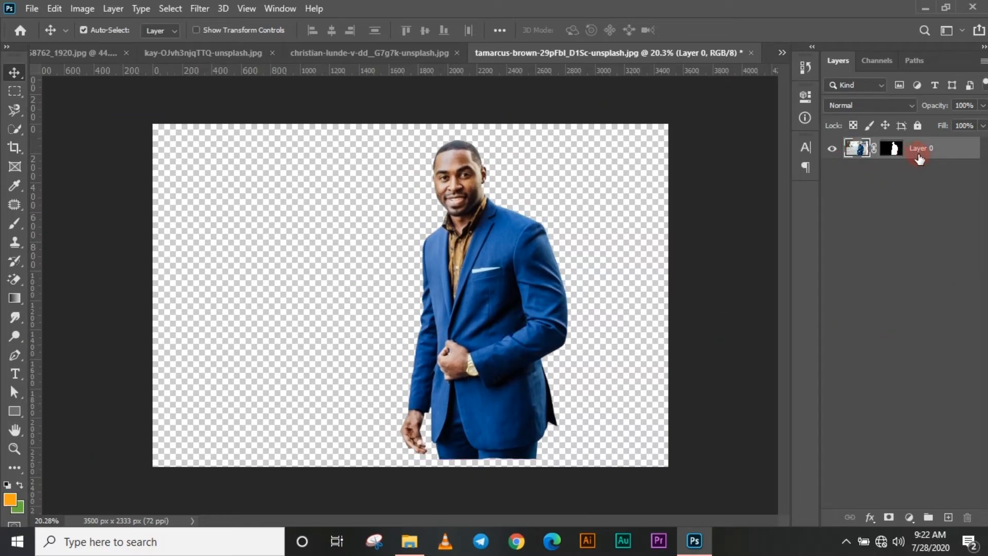
pyautogui.hotkey('ctrl', 'j')
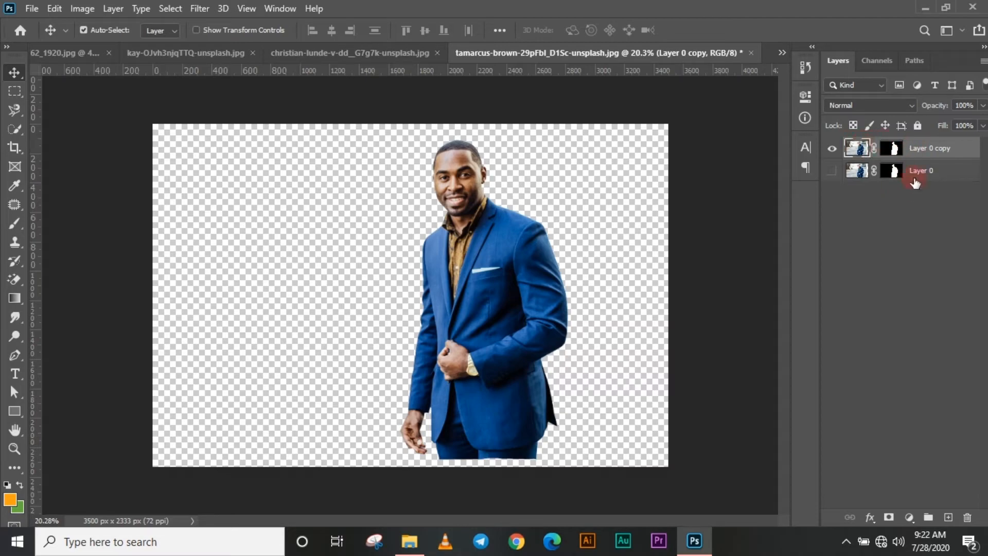
pyautogui.rightClick(919, 149)
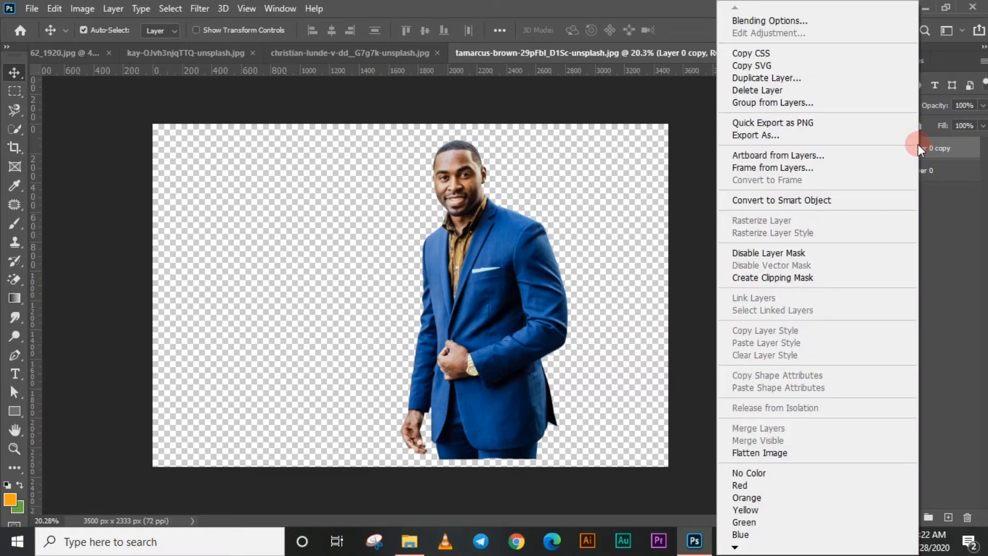
pyautogui.click(777, 202)
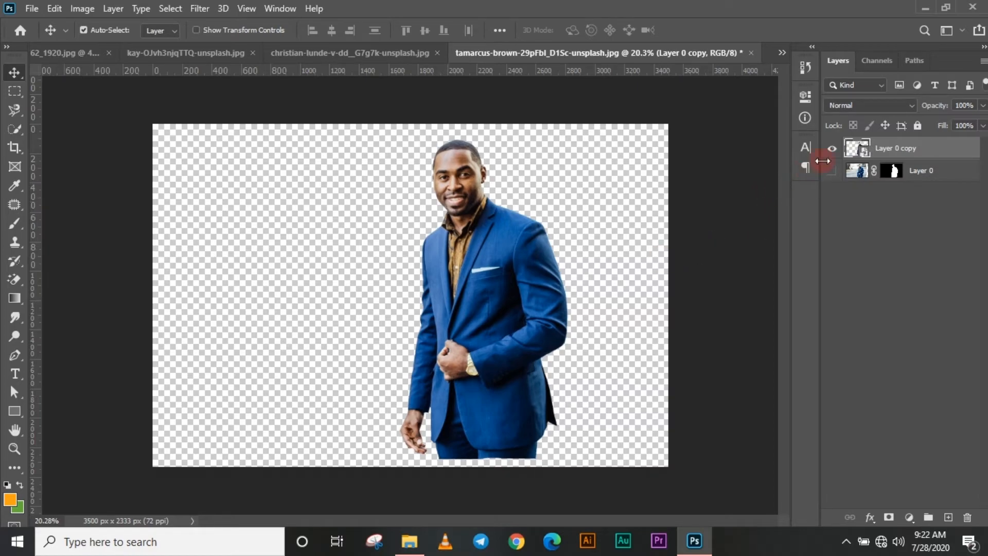
# Load the Smart Object's outline as a selection and move the man down to the canvas's lower edge
pyautogui.keyDown('ctrl'); pyautogui.click(855, 151); pyautogui.keyUp('ctrl')
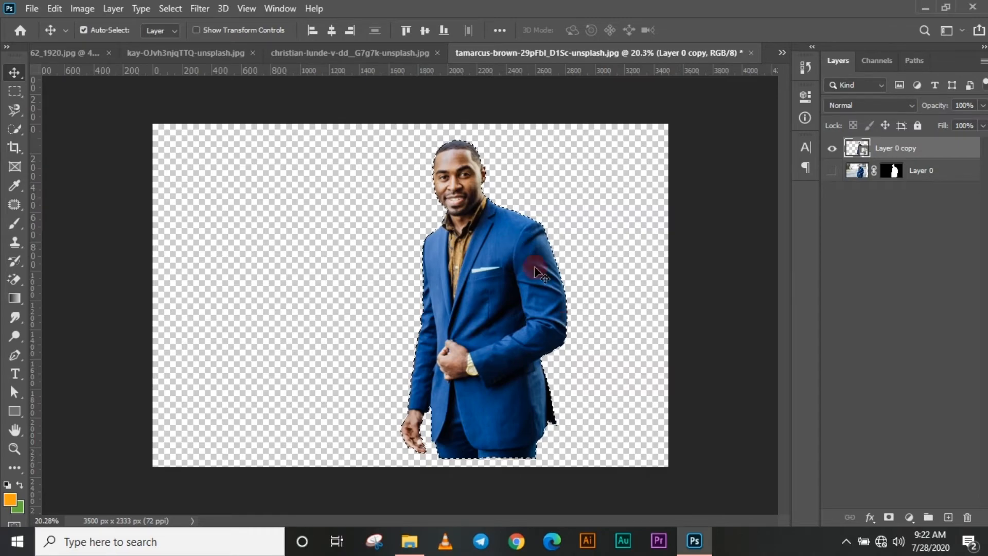
pyautogui.moveTo(535, 268); pyautogui.dragTo(519, 328)
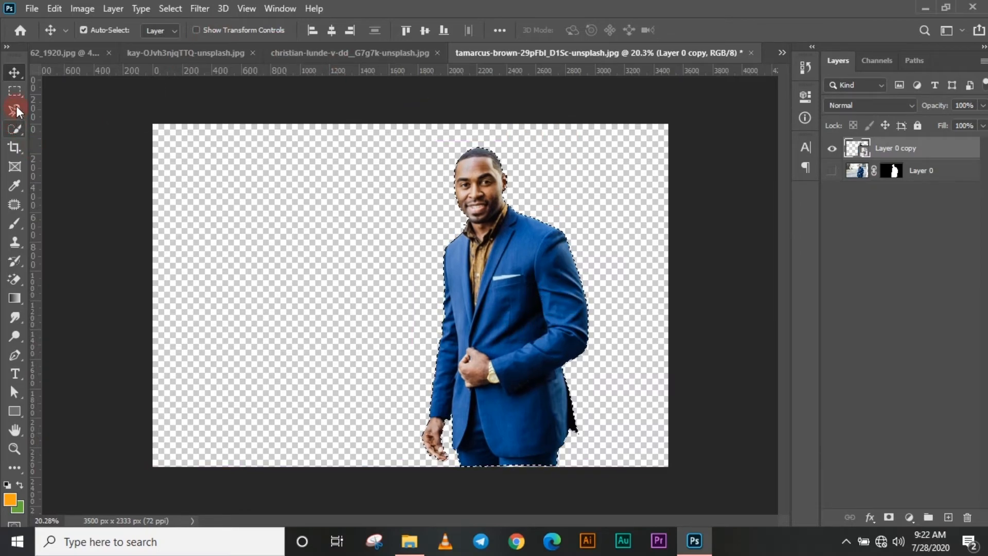
# Review the edge detection and global refinement settings in Select and Mask for the man's selection, and leave without applying them
pyautogui.click(14, 91)
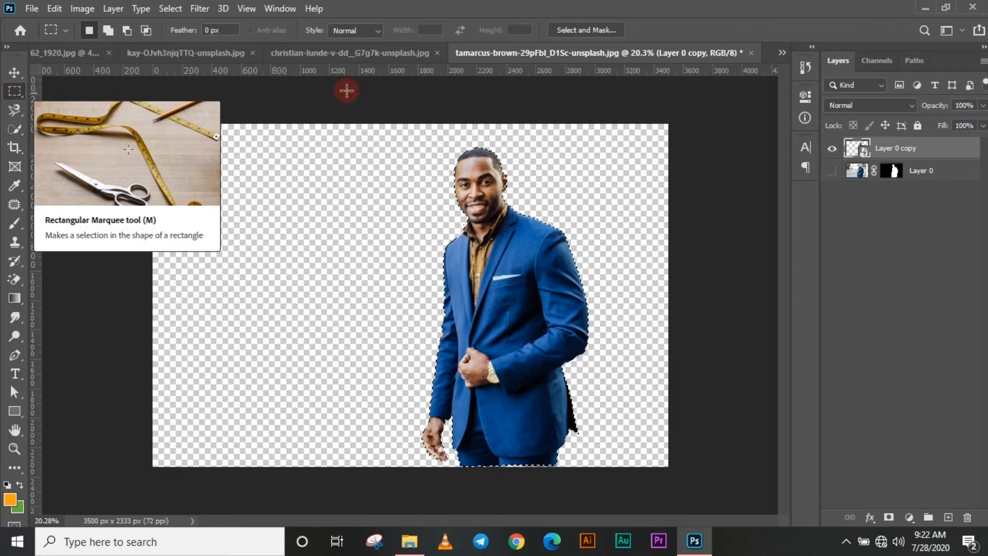
pyautogui.click(587, 30)
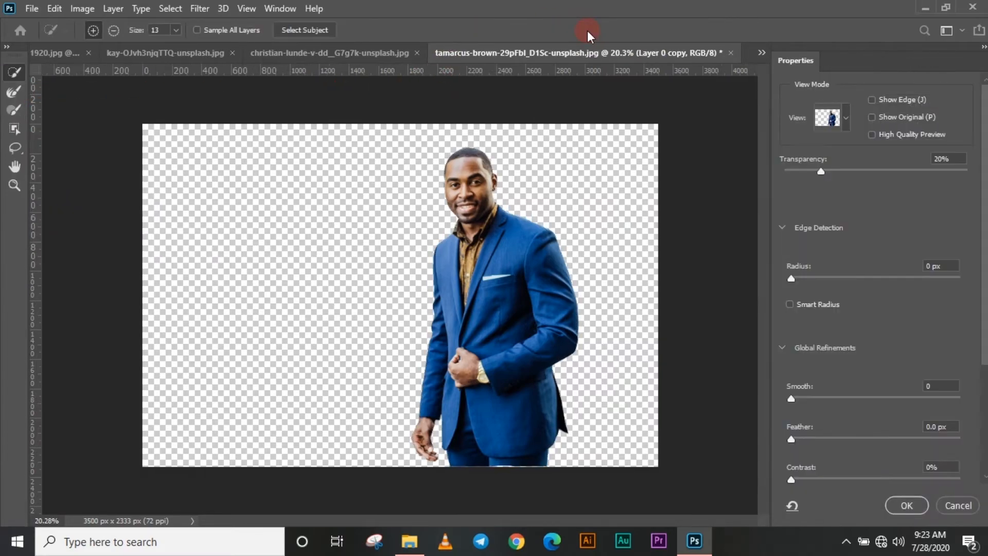
pyautogui.scroll(-3, 832, 248)
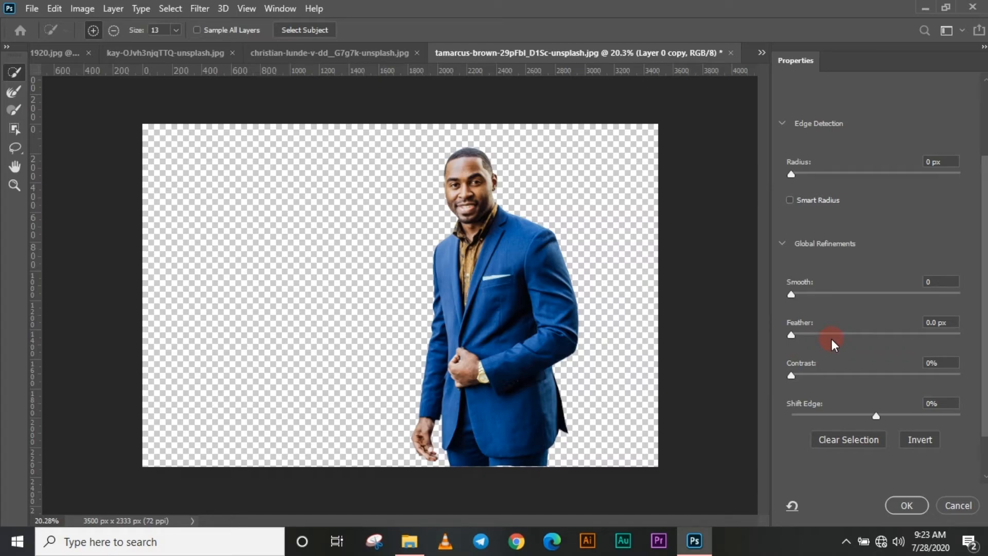
pyautogui.scroll(-1, 825, 353)
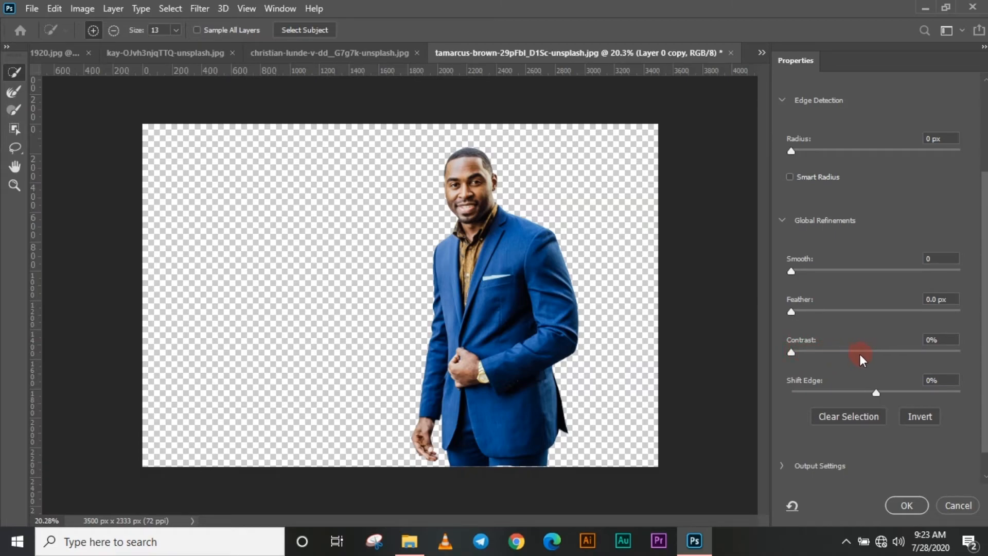
pyautogui.moveTo(790, 353); pyautogui.dragTo(544, 281)
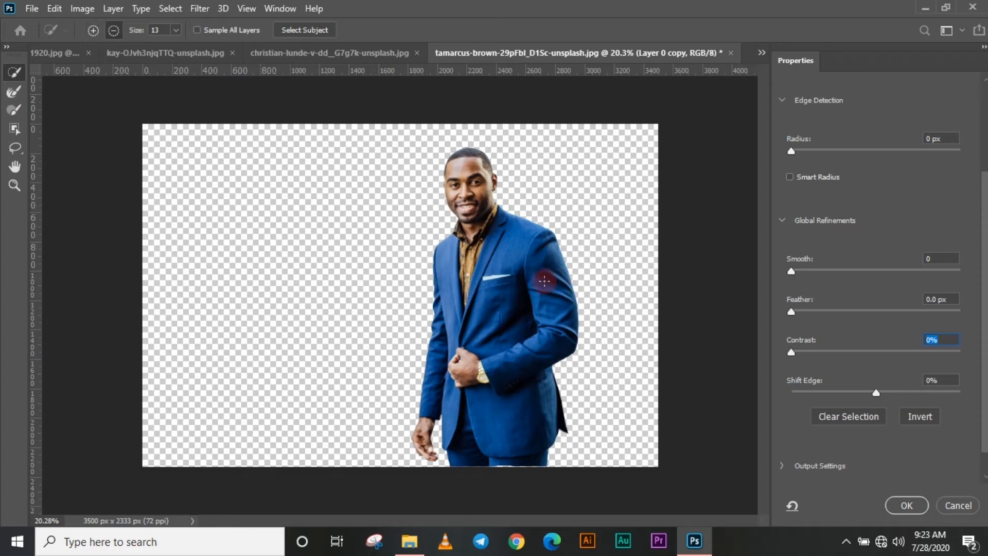
pyautogui.click(941, 508)
# Undo the Smart Object, duplicate layer and layer mask, returning to the unmasked street photo with the man selected
pyautogui.scroll(-2, 522, 351)
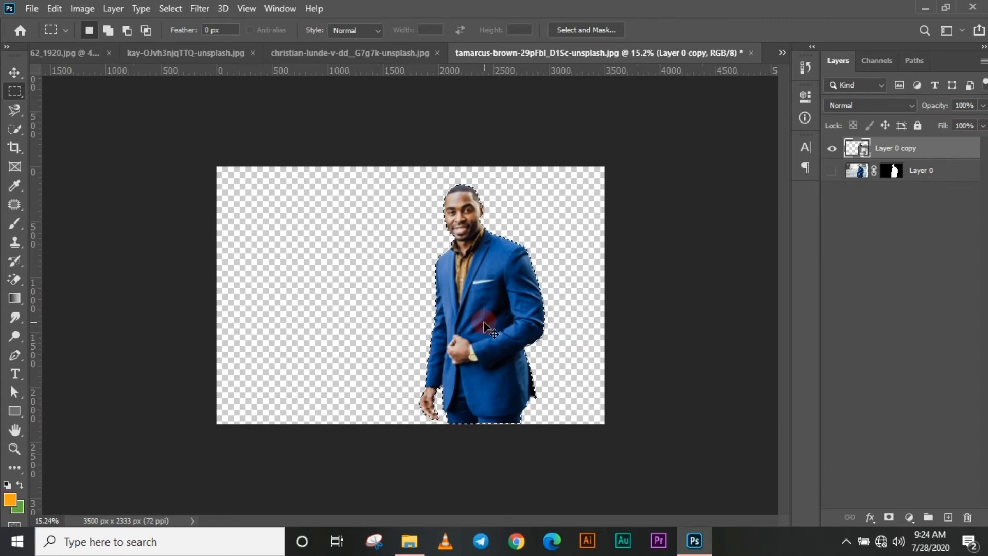
pyautogui.hotkey('ctrl', 'z')
pyautogui.hotkey('ctrl', 'z')
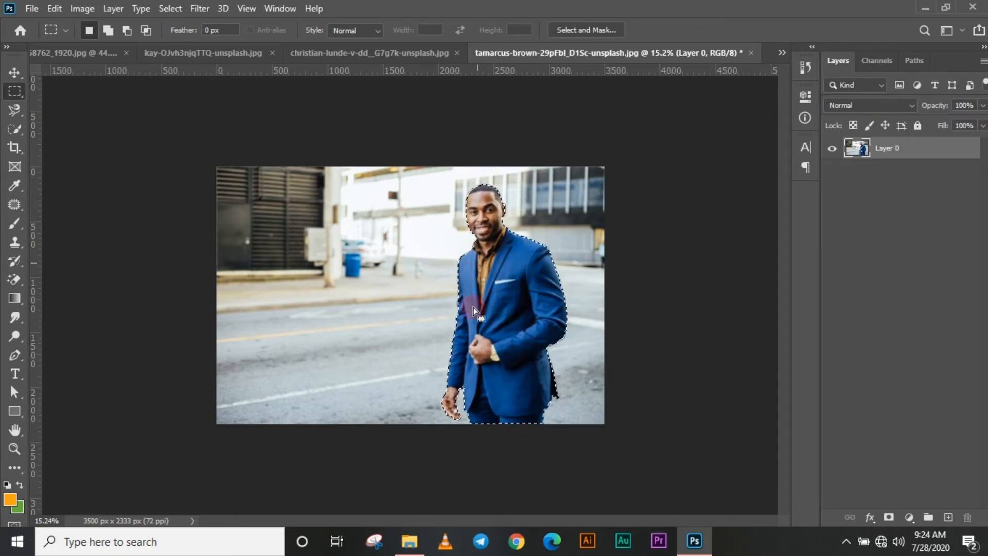
# Invert the man's selection and erase the whole street background with an 1800 px Eraser brush at 100% opacity
pyautogui.rightClick(501, 267)
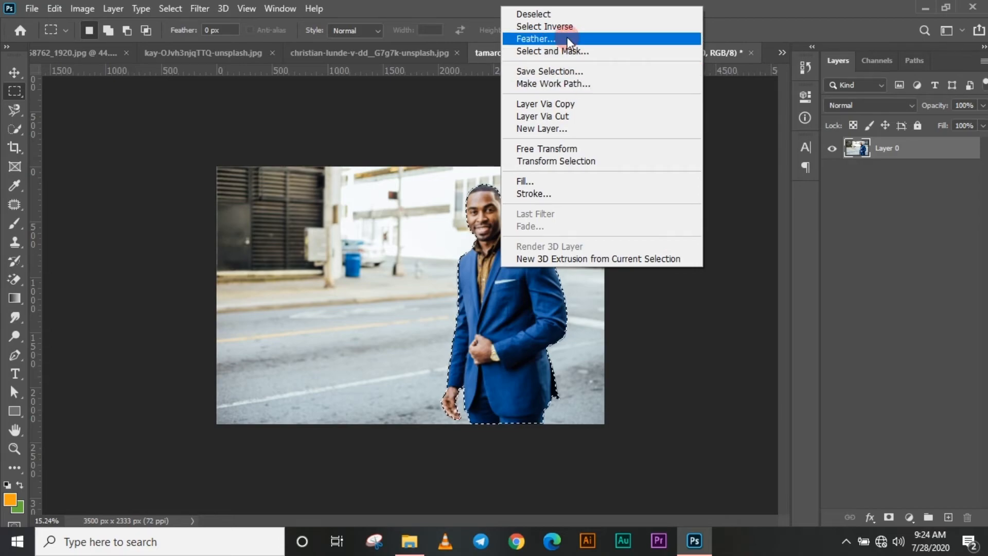
pyautogui.click(603, 26)
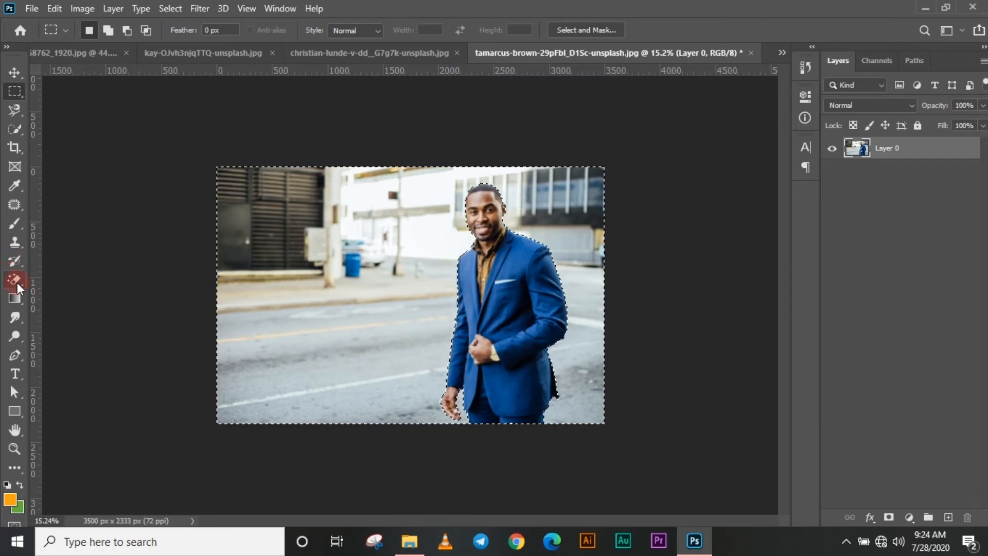
pyautogui.moveTo(16, 283)
pyautogui.mouseDown()
pyautogui.moveTo(60, 280)
pyautogui.moveTo(66, 313)
pyautogui.moveTo(69, 281)
pyautogui.mouseUp()
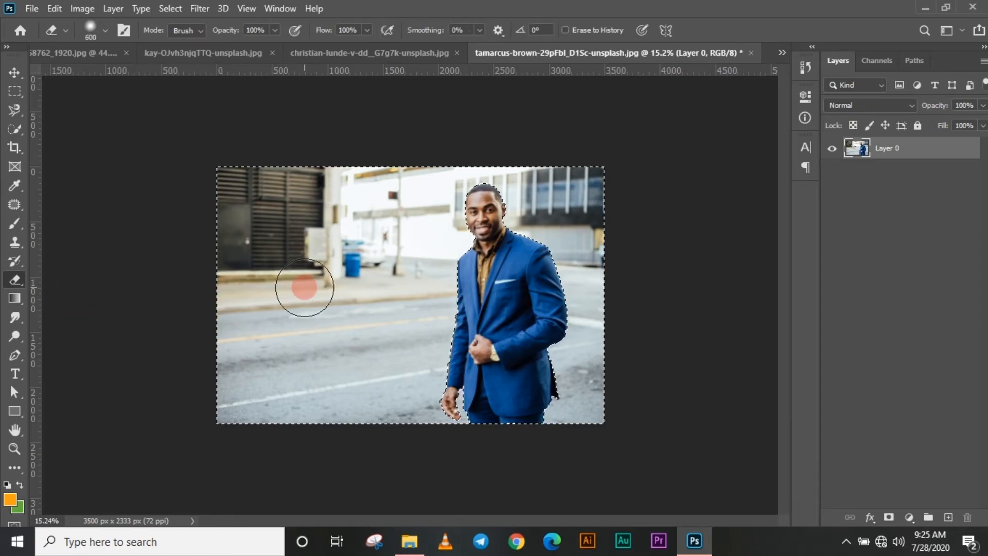
pyautogui.press(']')
pyautogui.press(']')
pyautogui.press(']')
pyautogui.press(']')
pyautogui.press(']')
pyautogui.press(']')
pyautogui.press(']')
pyautogui.press(']')
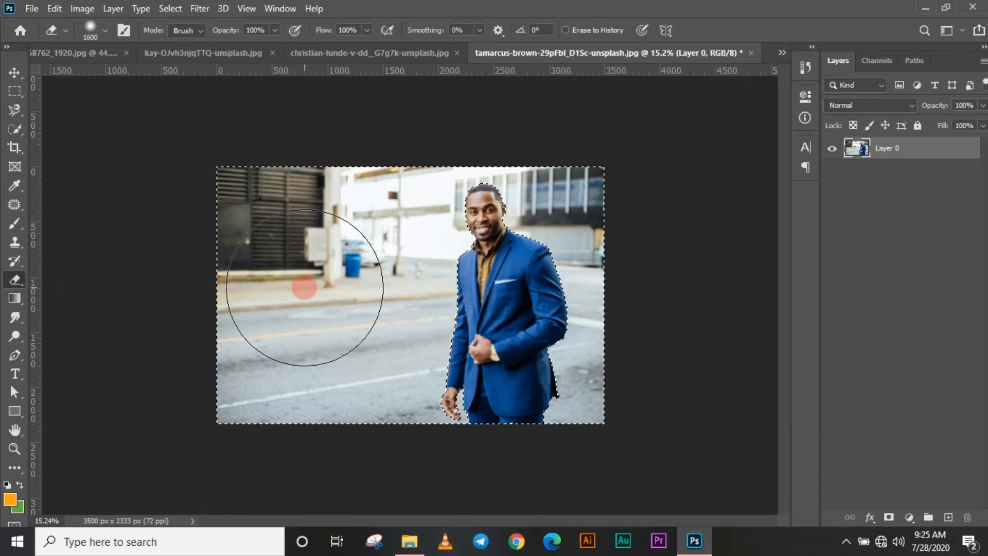
pyautogui.press(']')
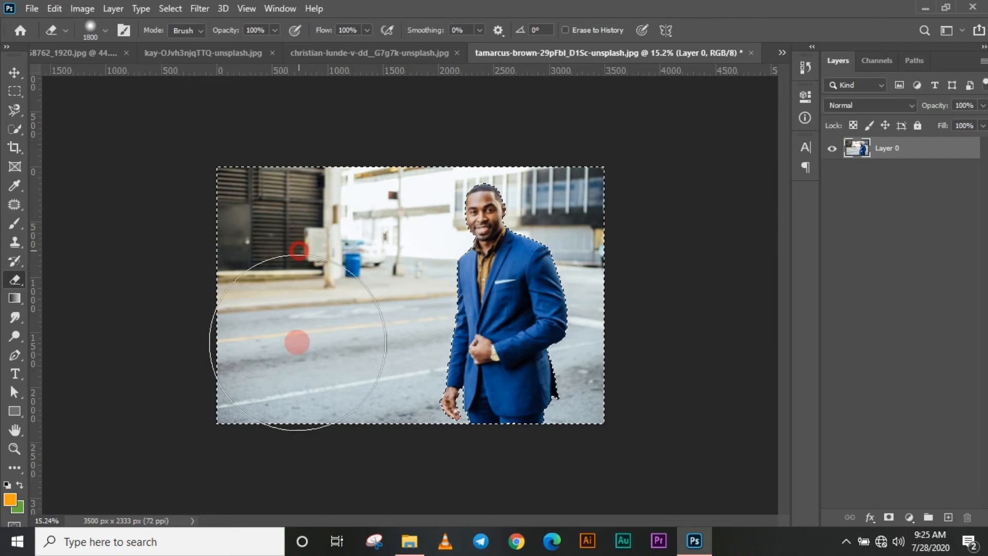
pyautogui.moveTo(238, 304)
pyautogui.mouseDown()
pyautogui.moveTo(193, 330)
pyautogui.moveTo(272, 310)
pyautogui.moveTo(344, 364)
pyautogui.mouseUp()
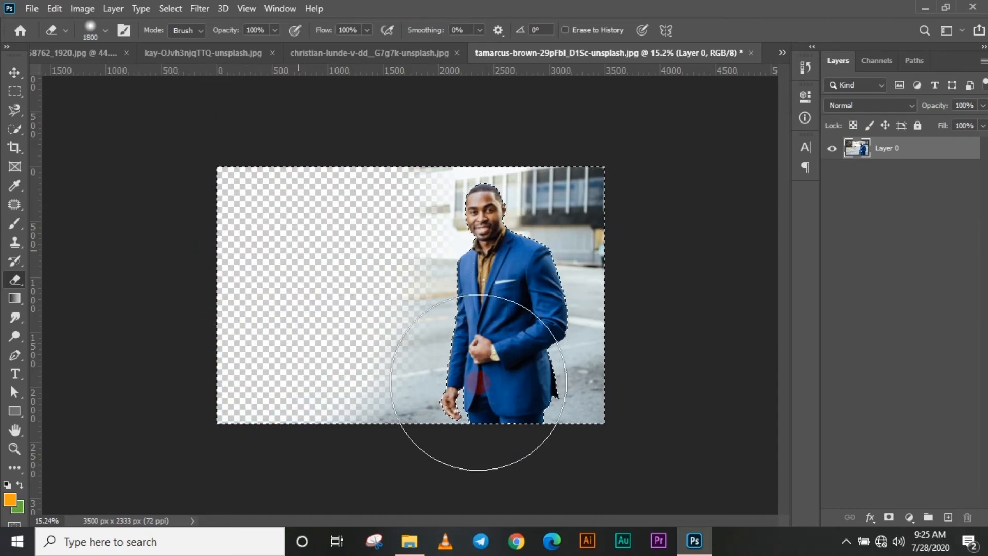
pyautogui.moveTo(478, 381)
pyautogui.mouseDown()
pyautogui.moveTo(543, 375)
pyautogui.moveTo(583, 400)
pyautogui.moveTo(554, 411)
pyautogui.moveTo(566, 460)
pyautogui.moveTo(547, 490)
pyautogui.moveTo(427, 485)
pyautogui.moveTo(536, 426)
pyautogui.mouseUp()
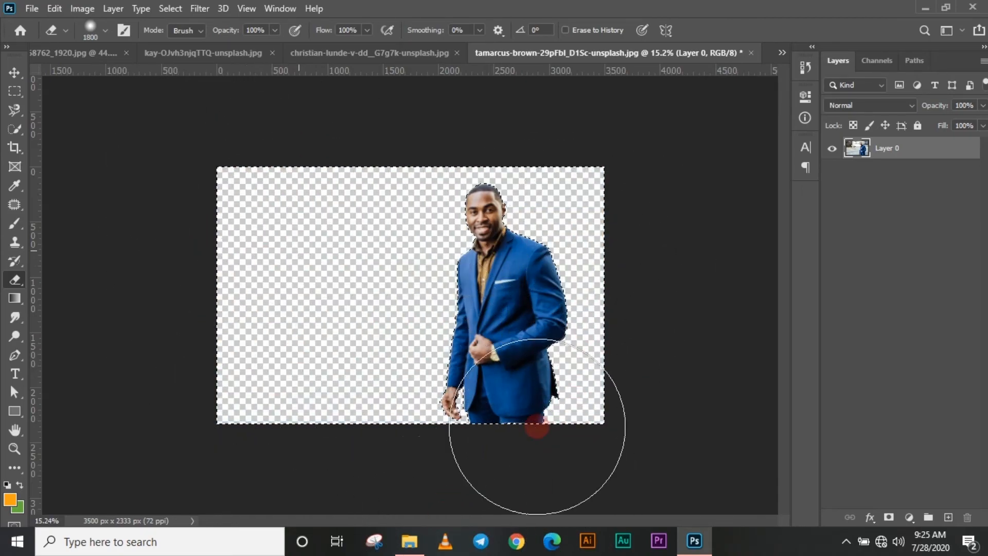
pyautogui.moveTo(460, 342)
pyautogui.mouseDown()
pyautogui.moveTo(325, 411)
pyautogui.moveTo(475, 425)
pyautogui.moveTo(220, 354)
pyautogui.moveTo(120, 289)
pyautogui.moveTo(164, 341)
pyautogui.mouseUp()
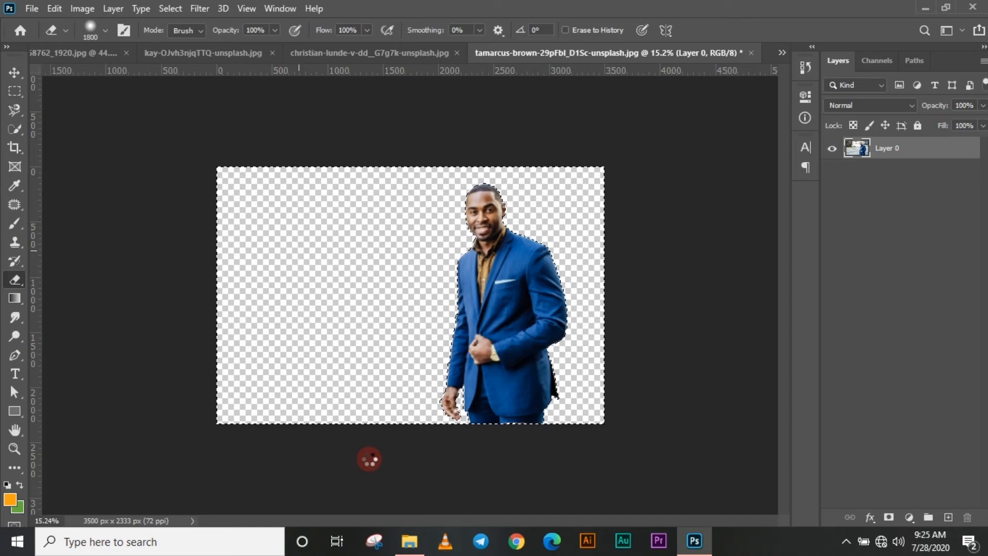
# Clear the selection and move the cut-out man left across the transparent canvas
pyautogui.press('d')
pyautogui.hotkey('ctrl', 'd')
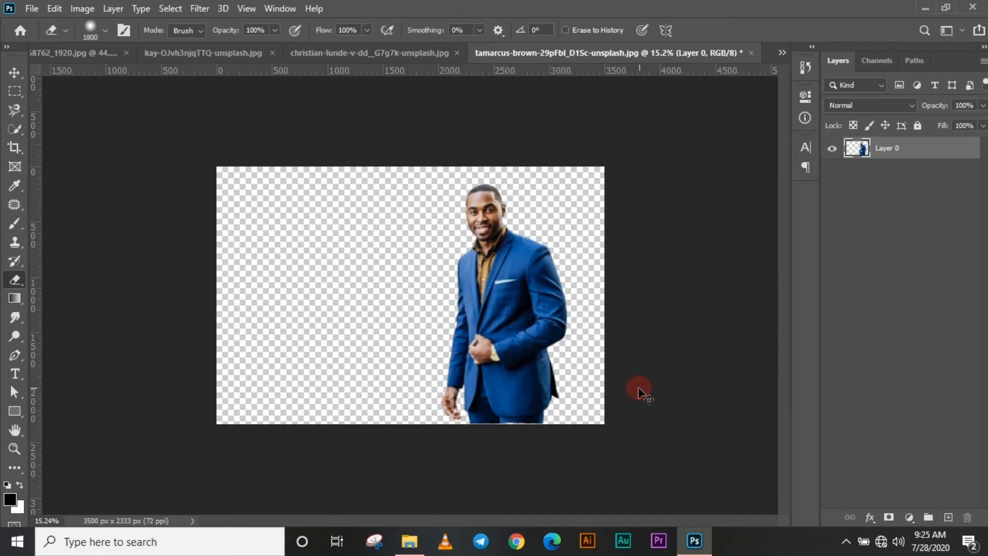
pyautogui.press('v')
pyautogui.moveTo(502, 298); pyautogui.dragTo(360, 294)
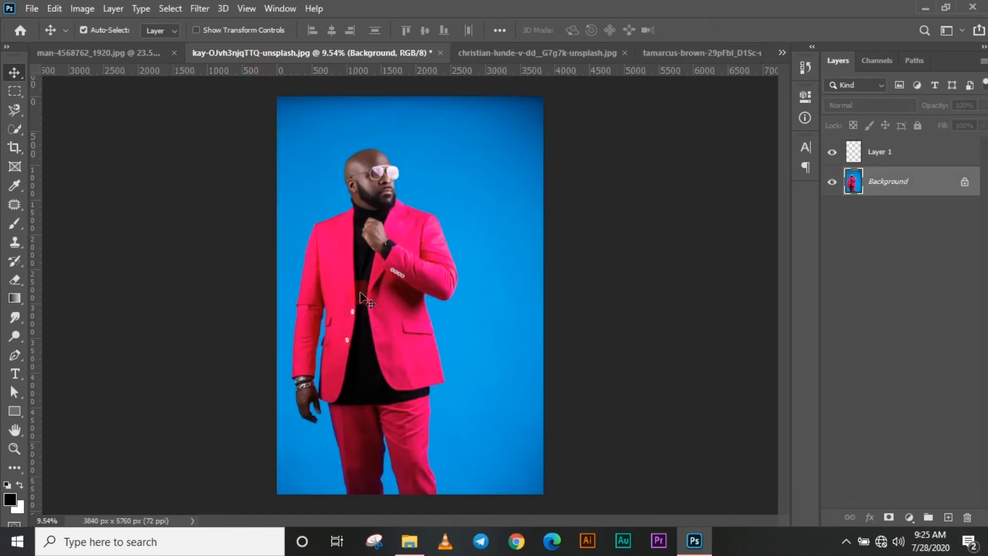
# Switch to the photo of the man in the pink suit and try the Magic Eraser at tolerance 100 on its blue backdrop
pyautogui.scroll(-4, 351, 309)
pyautogui.scroll(3, 350, 308)
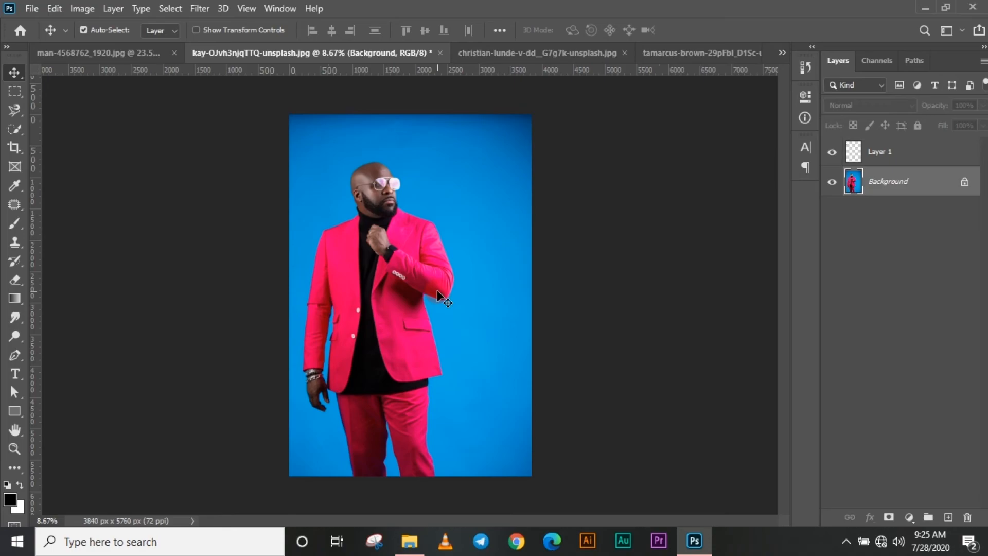
pyautogui.press('e')
pyautogui.moveTo(14, 280)
pyautogui.mouseDown()
pyautogui.moveTo(61, 305)
pyautogui.moveTo(98, 310)
pyautogui.mouseUp()
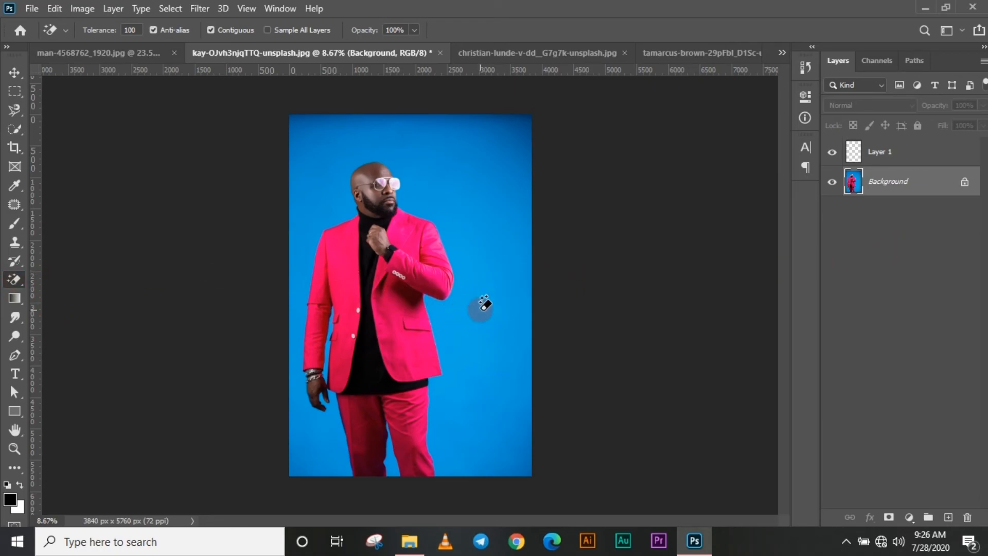
pyautogui.click(516, 431)
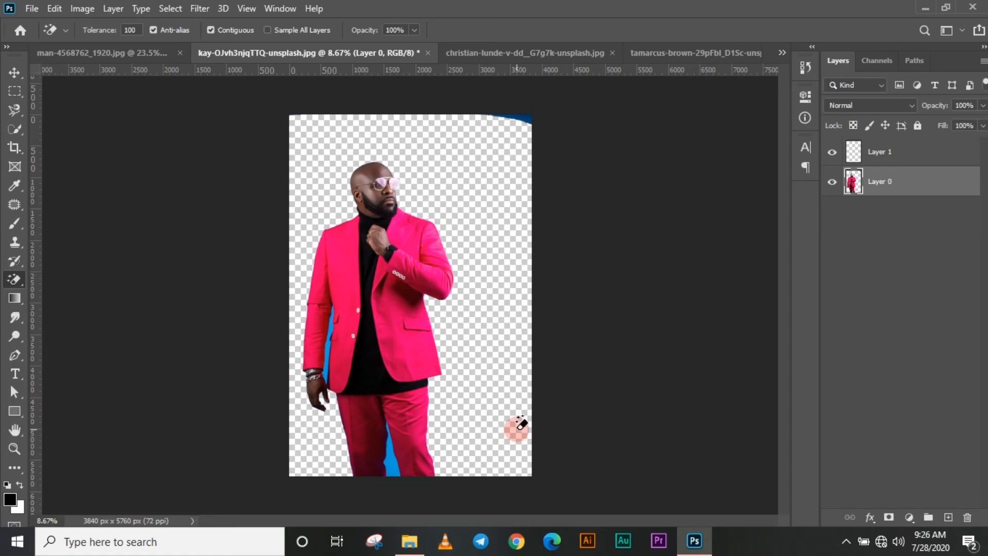
pyautogui.hotkey('ctrl', 'z')
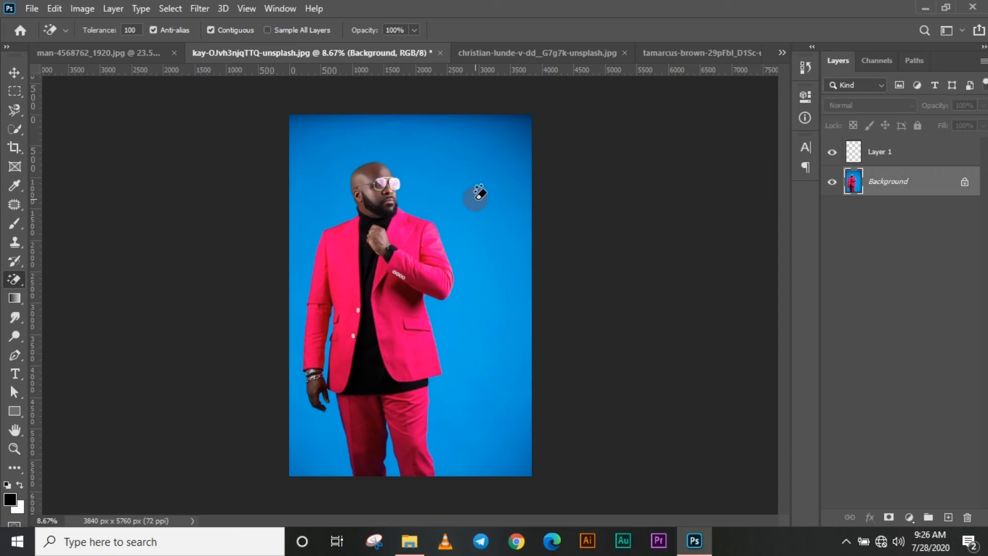
# Erase the blue backdrop around the pink-suit man with the Magic Eraser, including the gaps between his legs and beside his arm and the leftover corner patch
pyautogui.click(483, 248)
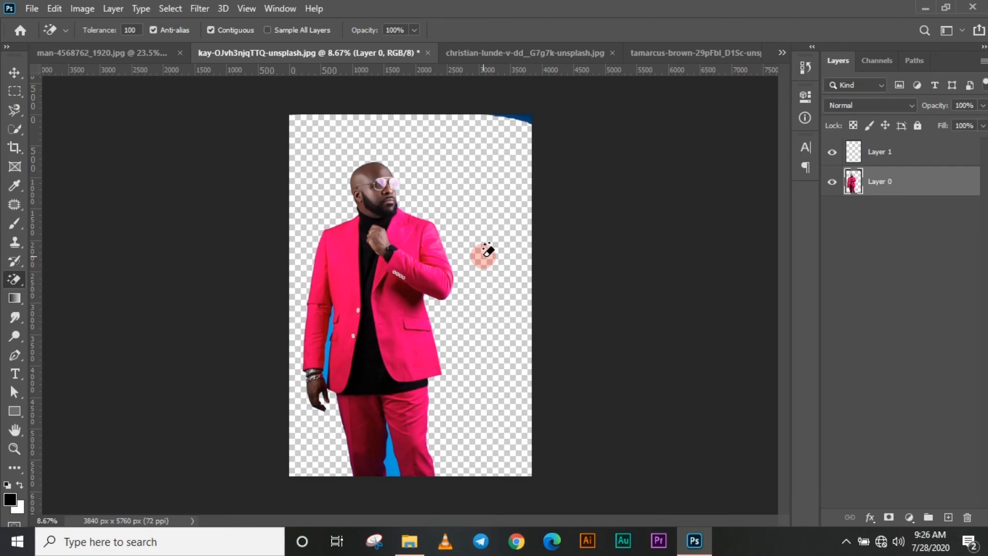
pyautogui.click(393, 454)
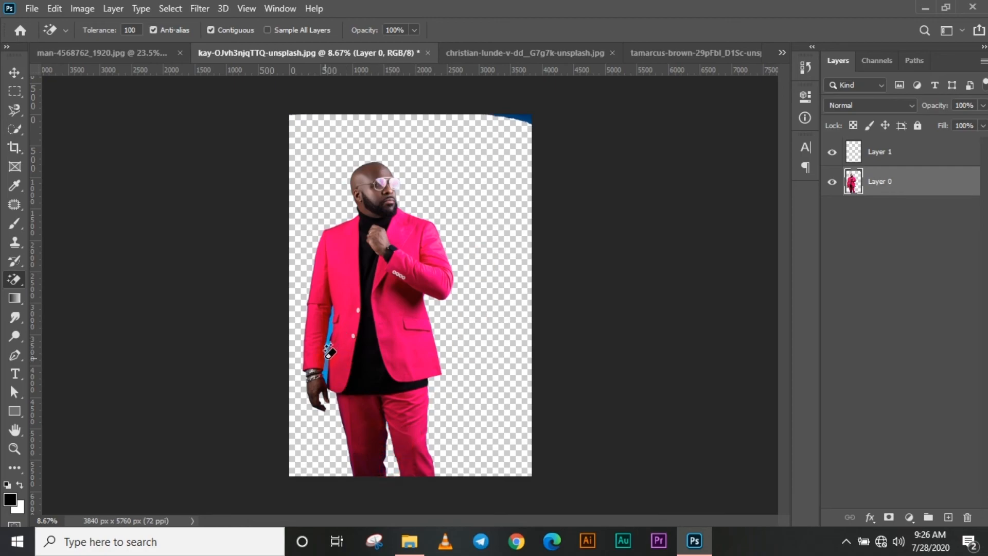
pyautogui.click(331, 353)
pyautogui.hotkey('ctrl', 'z')
pyautogui.scroll(3, 341, 368)
pyautogui.scroll(-5, 329, 371)
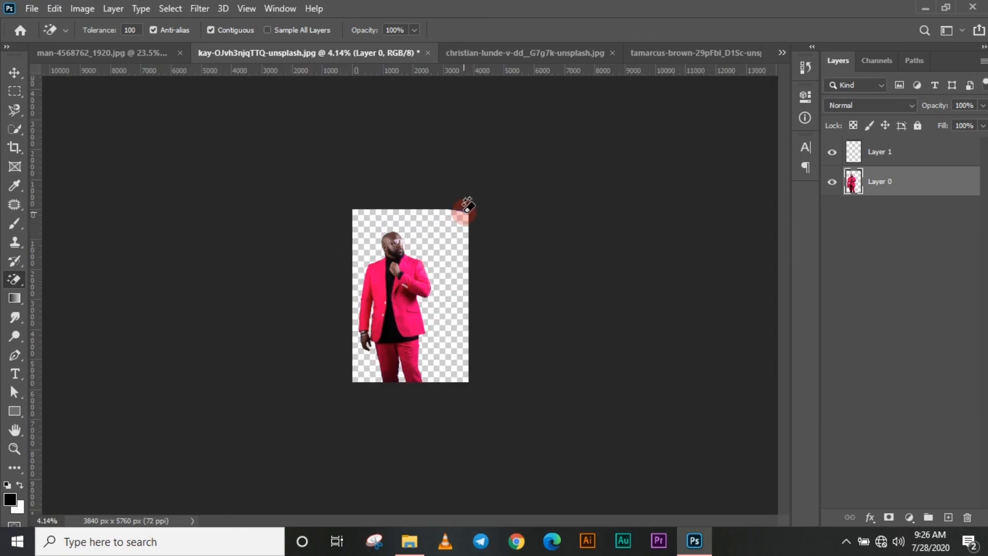
pyautogui.scroll(3, 409, 282)
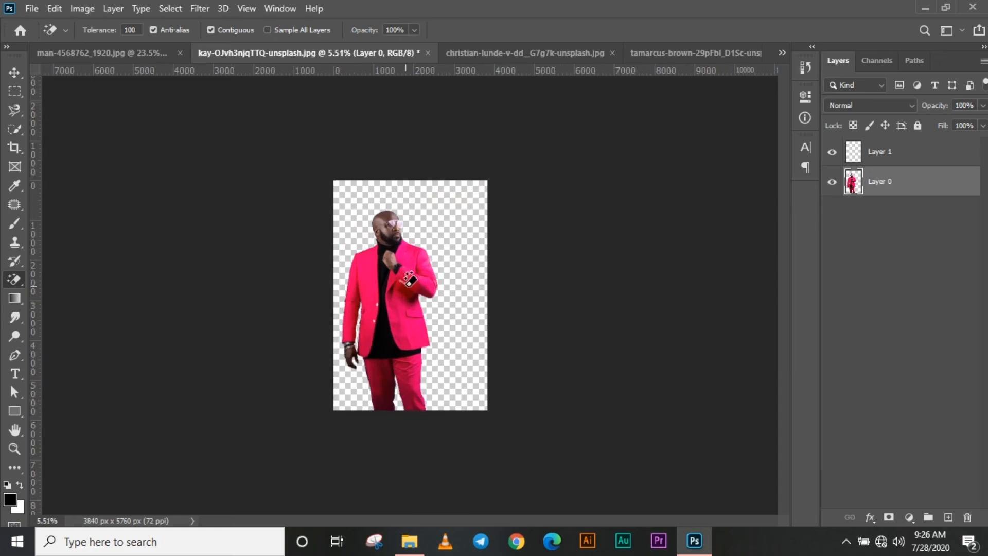
# Move the pink-suit cut-out into the tamarcus-brown document and scale it to 43.83%, placing him left of the blue-suit man
pyautogui.press('v')
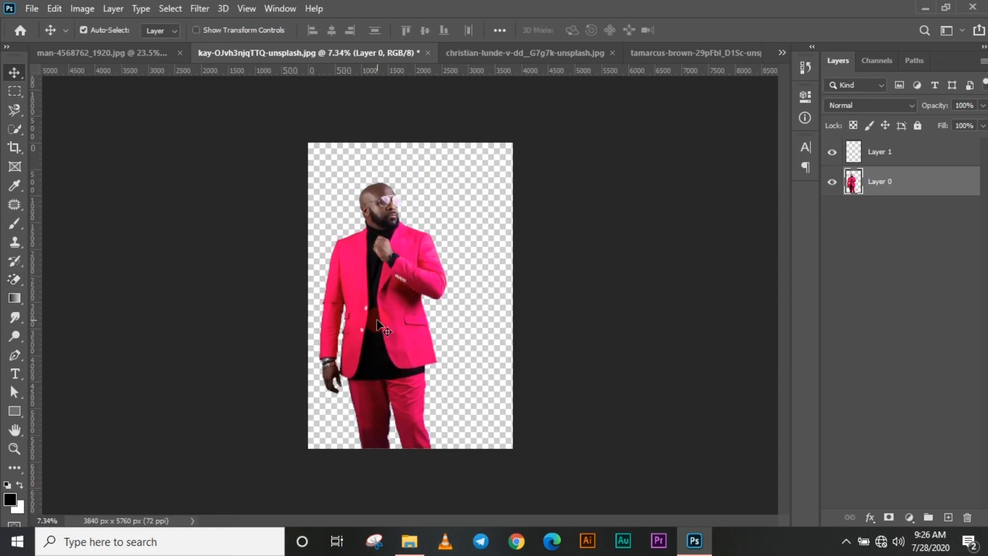
pyautogui.moveTo(381, 341); pyautogui.dragTo(311, 329)
pyautogui.hotkey('ctrl', 't')
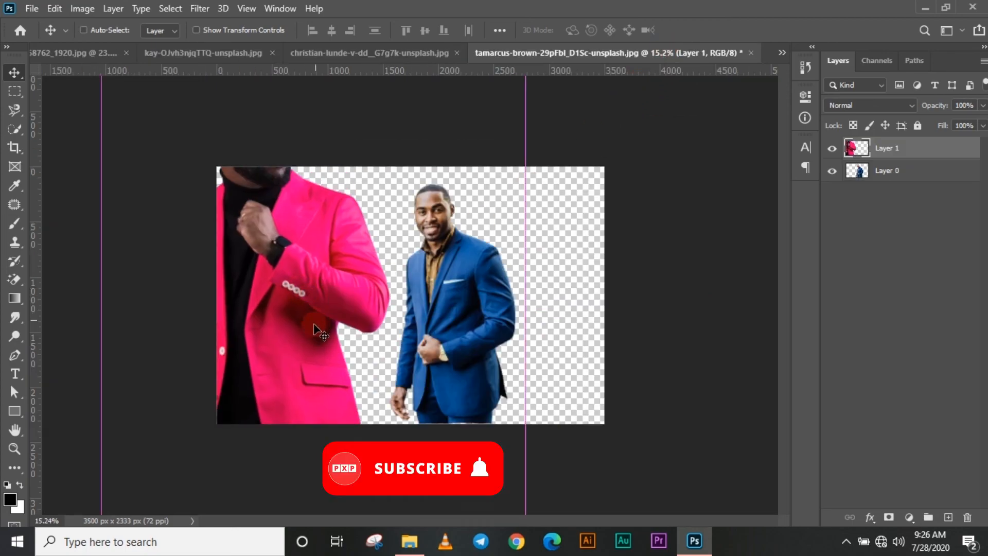
pyautogui.scroll(-9, 326, 379)
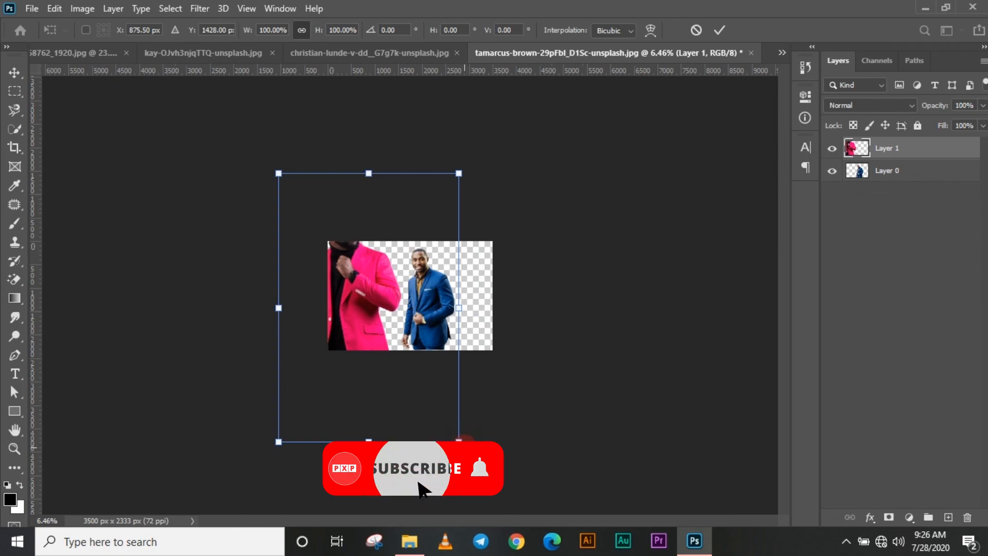
pyautogui.moveTo(459, 441); pyautogui.dragTo(388, 384)
pyautogui.moveTo(375, 318)
pyautogui.mouseDown()
pyautogui.moveTo(370, 294)
pyautogui.moveTo(370, 306)
pyautogui.mouseUp()
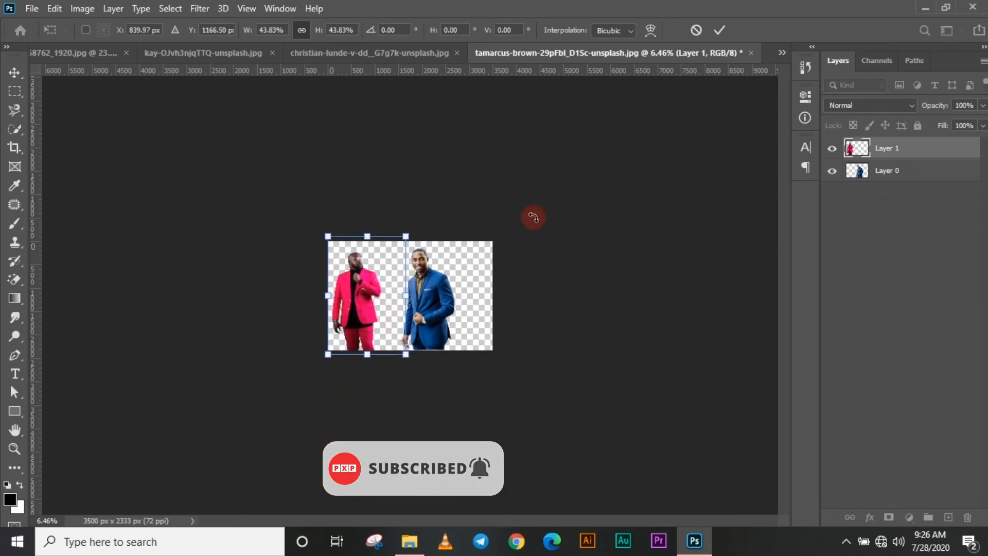
pyautogui.click(719, 30)
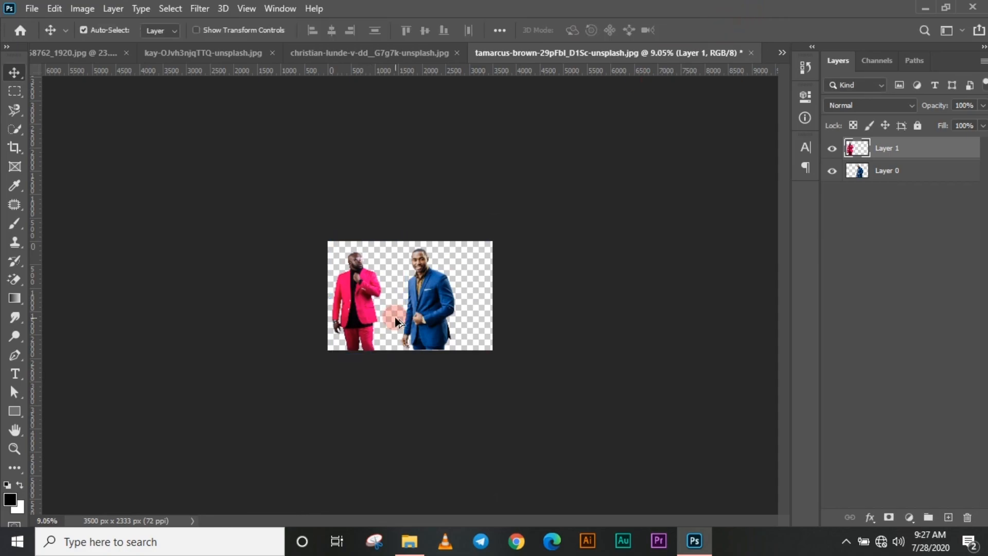
# Move the blue-suit man to the right side of the canvas, leaving a wide gap between the two men
pyautogui.scroll(5, 395, 317)
pyautogui.click(466, 318)
pyautogui.moveTo(466, 320); pyautogui.dragTo(536, 320)
pyautogui.scroll(-4, 560, 394)
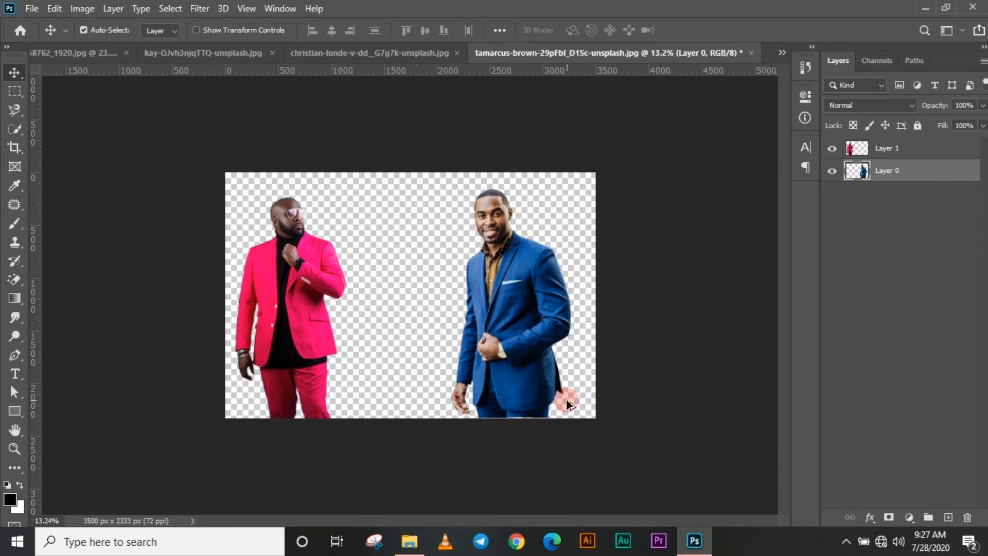
pyautogui.scroll(3, 564, 397)
pyautogui.scroll(-1, 566, 400)
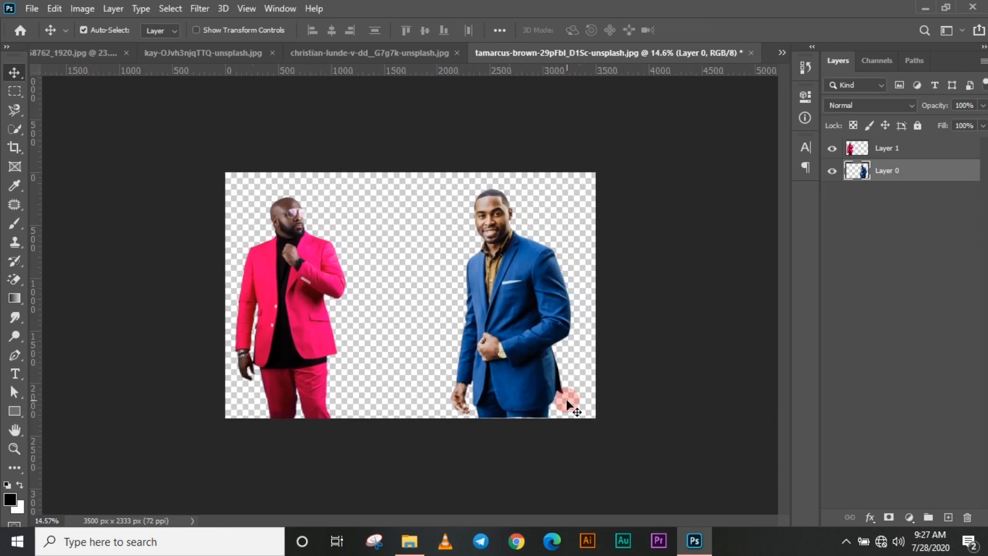